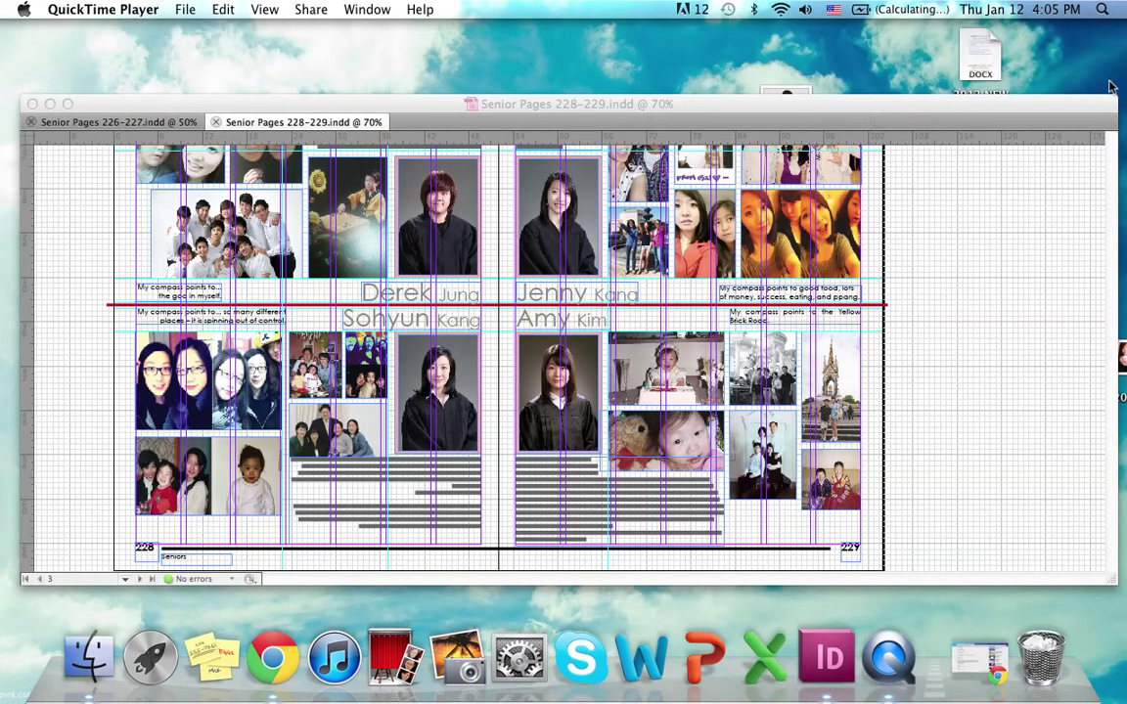
Bring InDesign to the front and look over the Senior Pages 228–229 spread
click(519, 125)
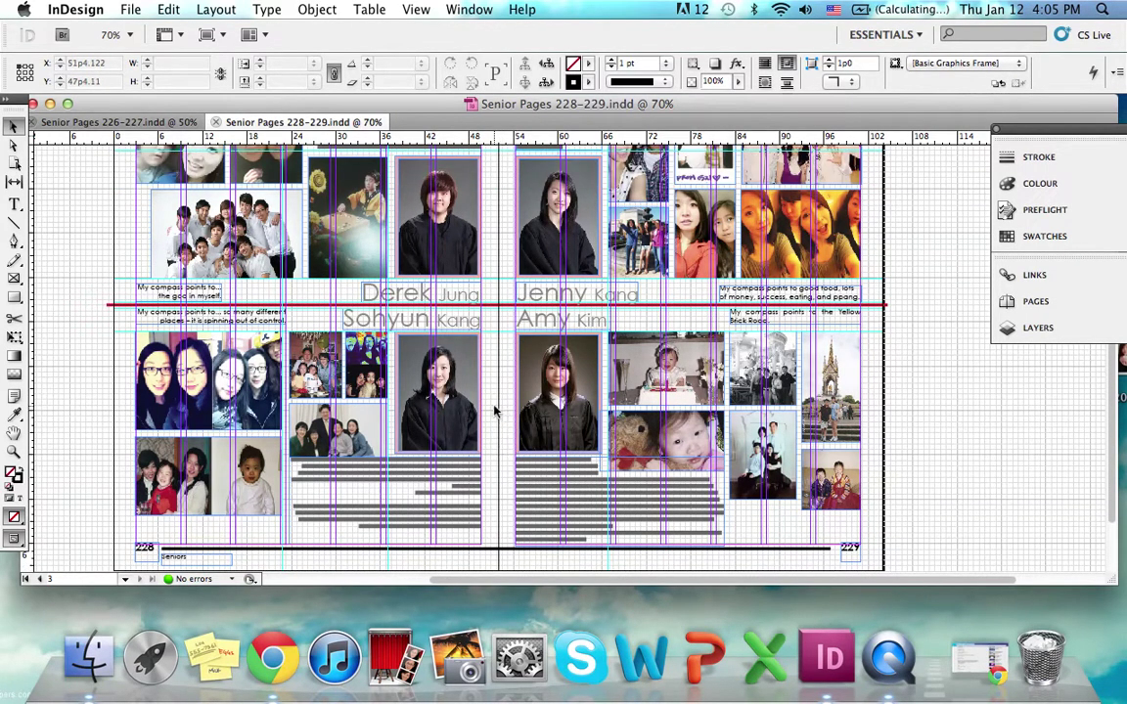
scroll(495, 411, up, 2)
scroll(495, 436, down, 2)
scroll(489, 306, up, 5)
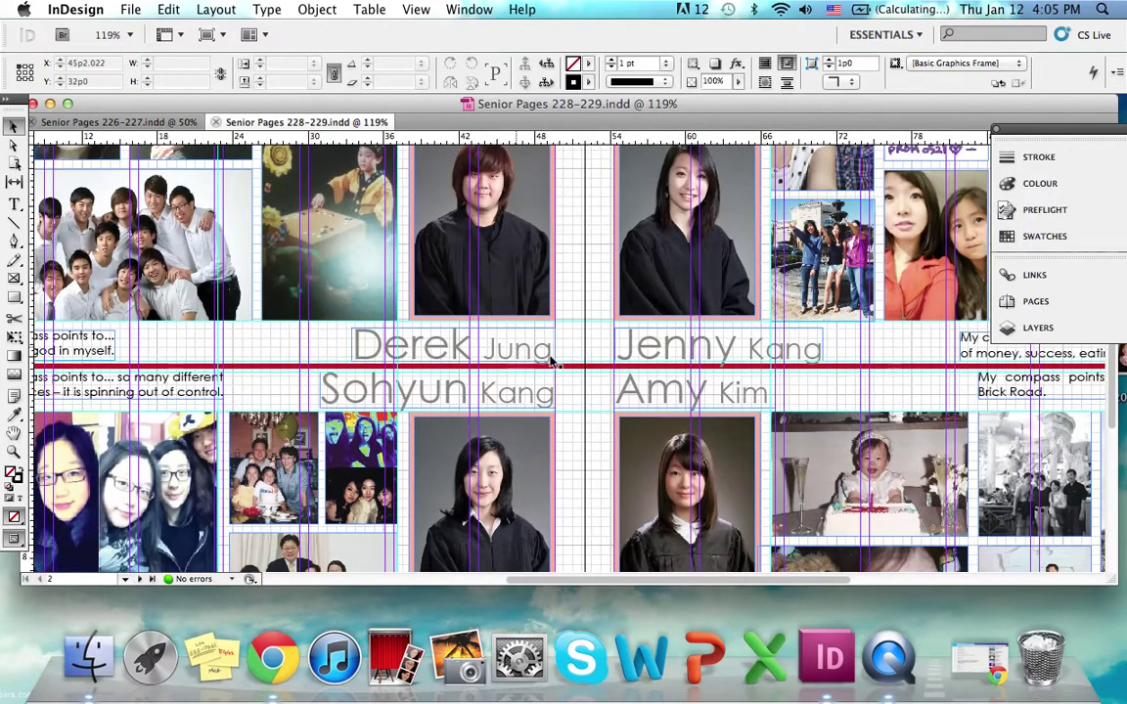
scroll(573, 401, down, 3)
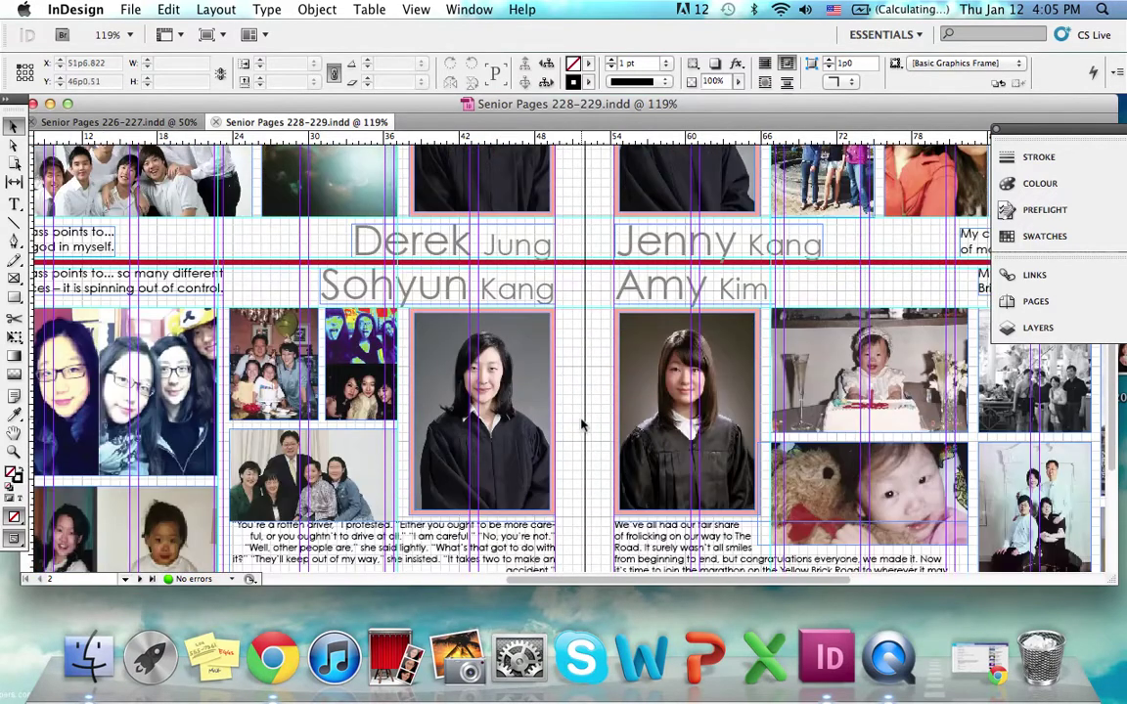
click(73, 11)
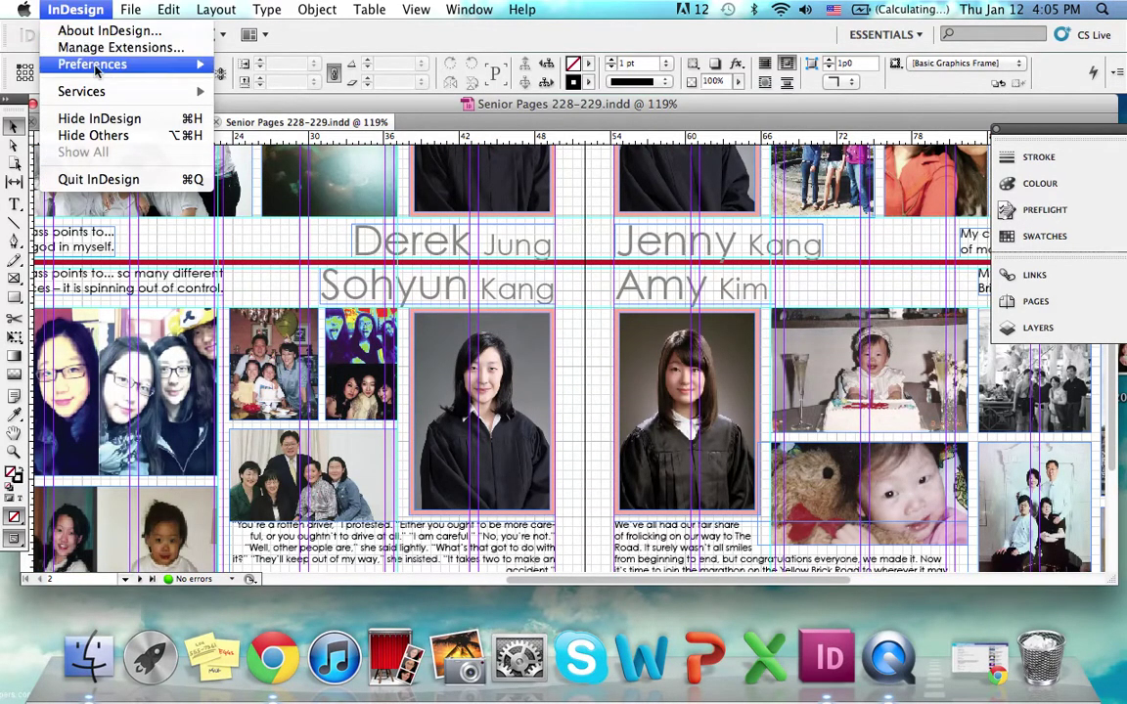
mouse_move(124, 67)
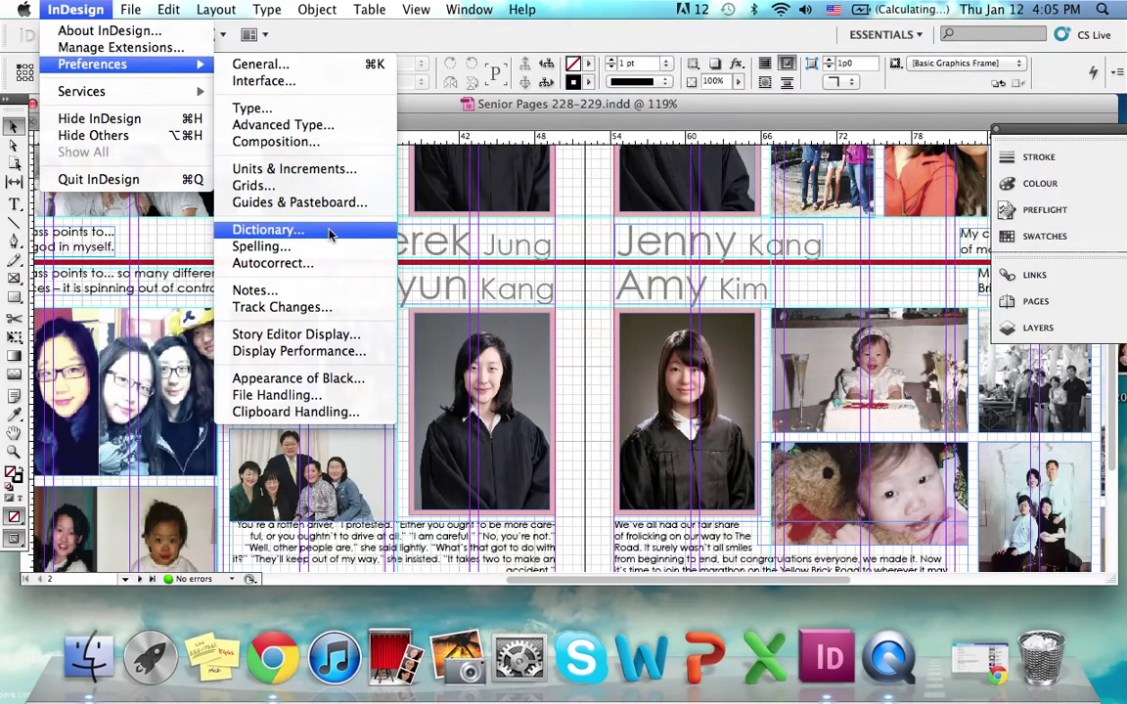
click(304, 172)
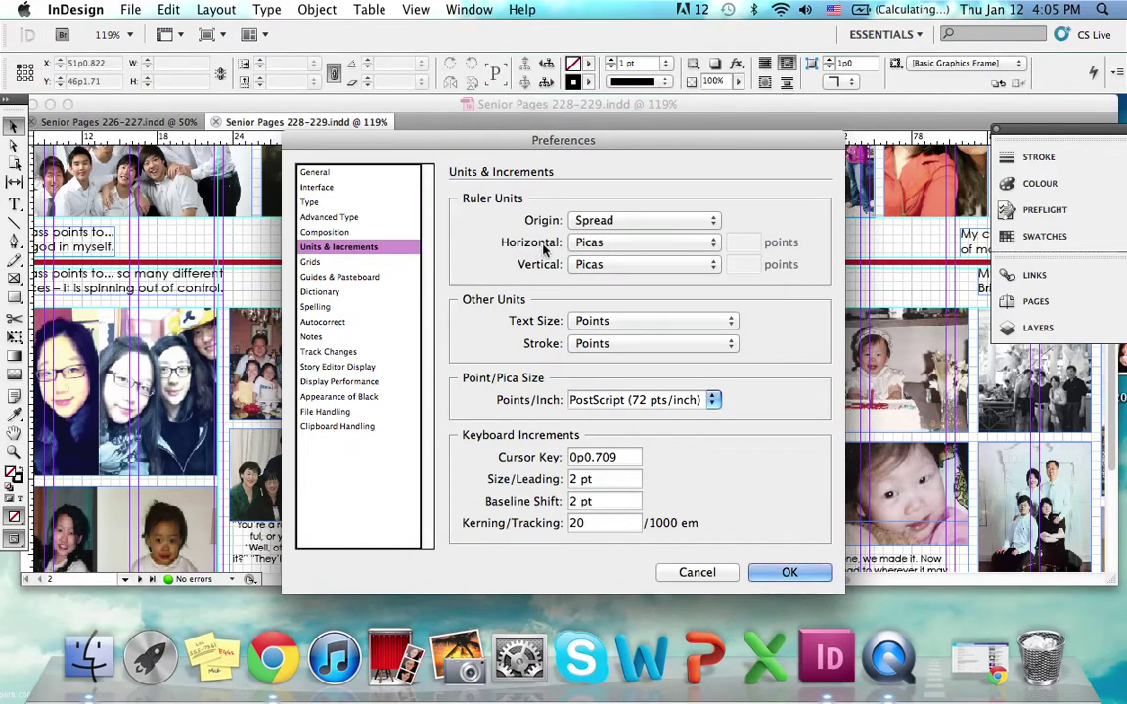
click(614, 243)
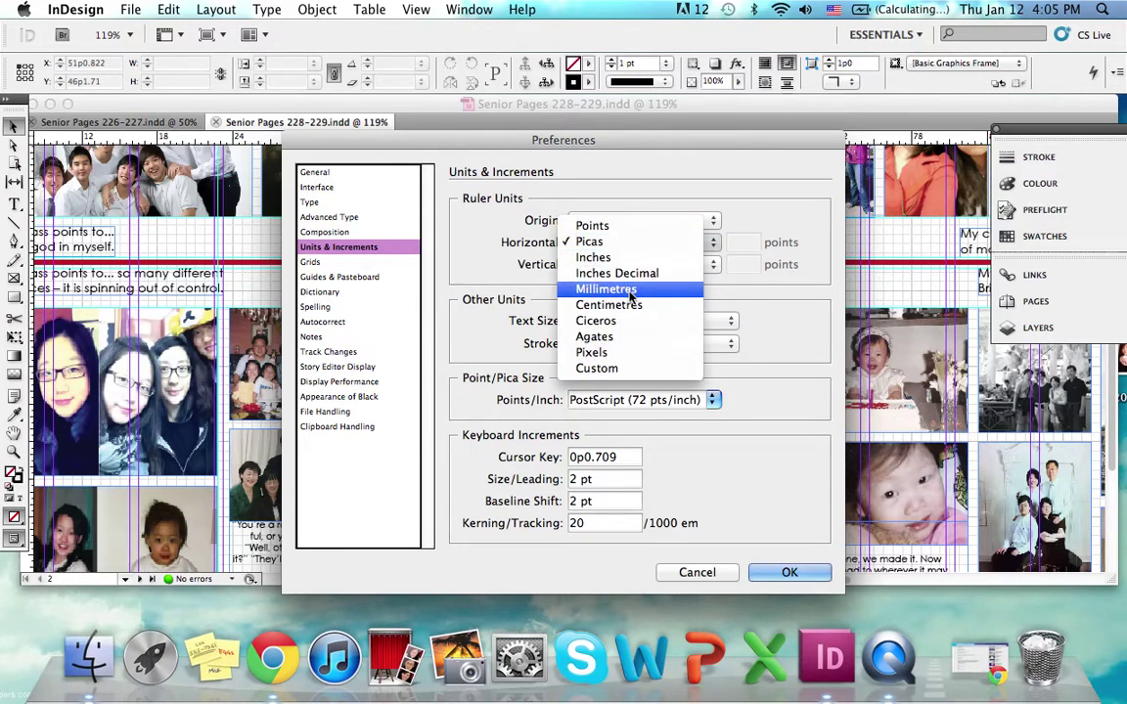
click(611, 243)
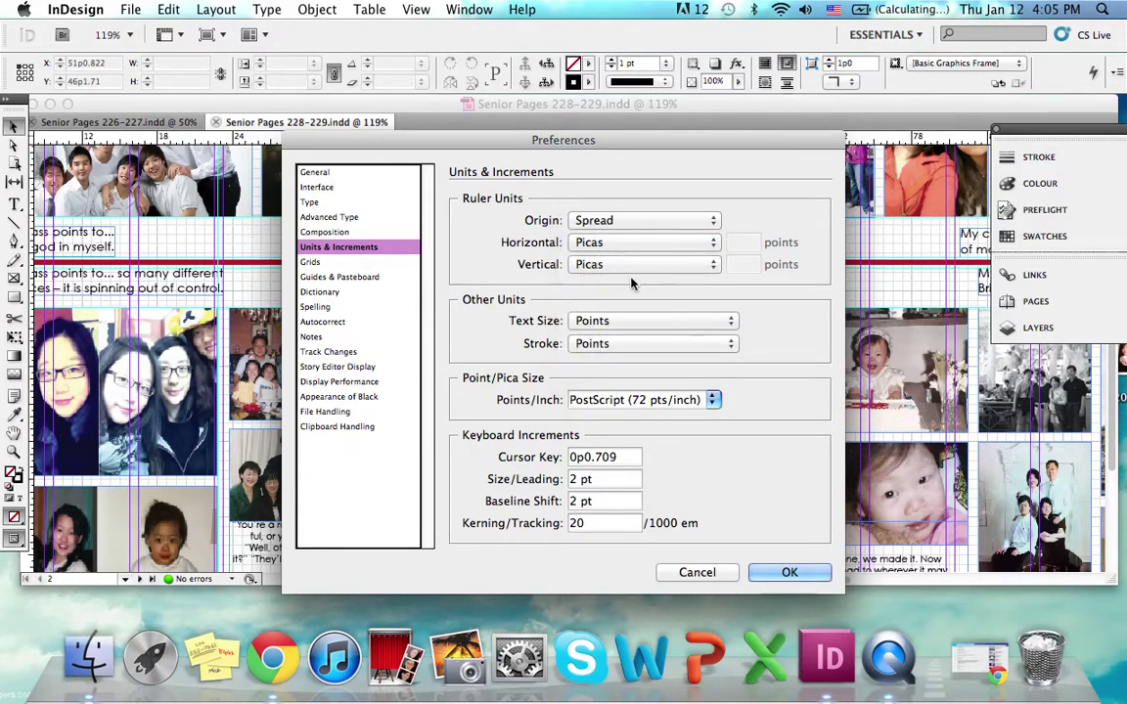
click(789, 573)
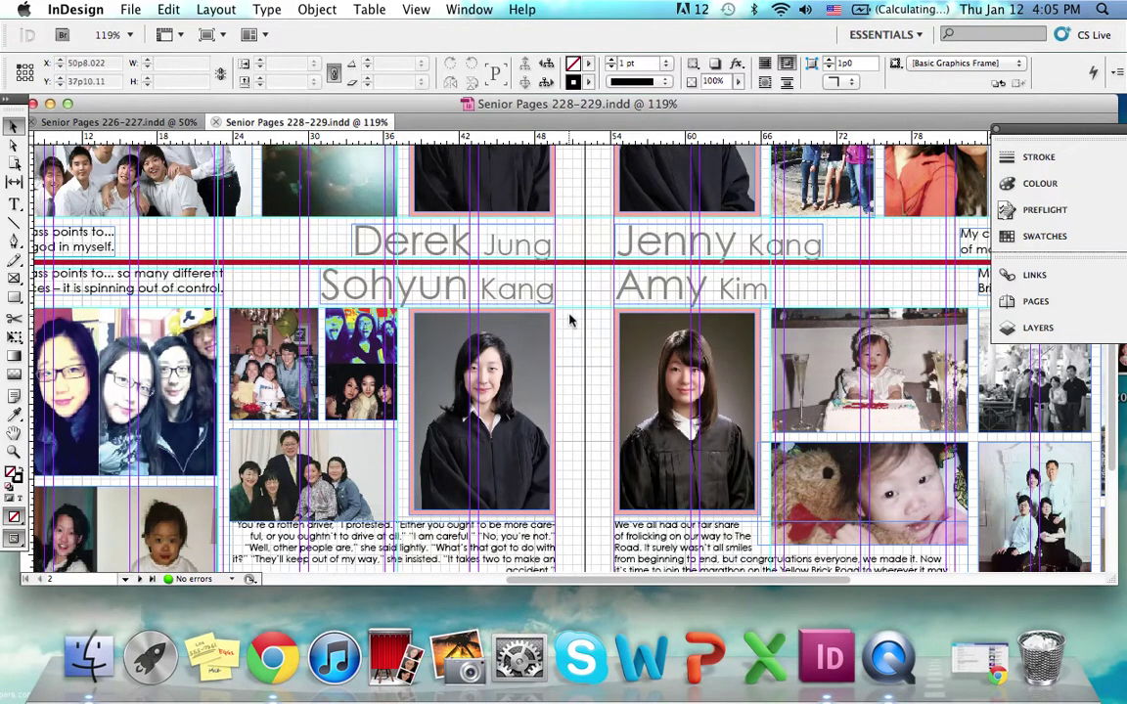
Inspect the name headings up close, return to the full spread, and show the 25 linked images
scroll(573, 320, up, 3)
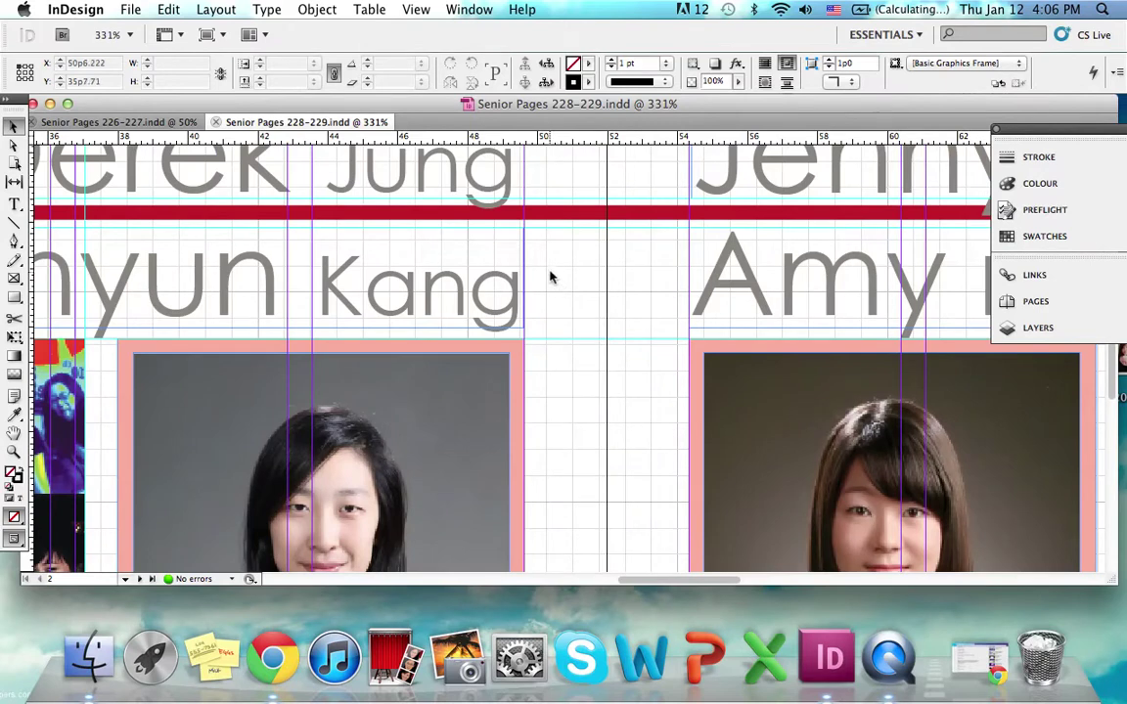
scroll(556, 324, right, 10)
scroll(556, 325, up, 4)
scroll(556, 329, down, 4)
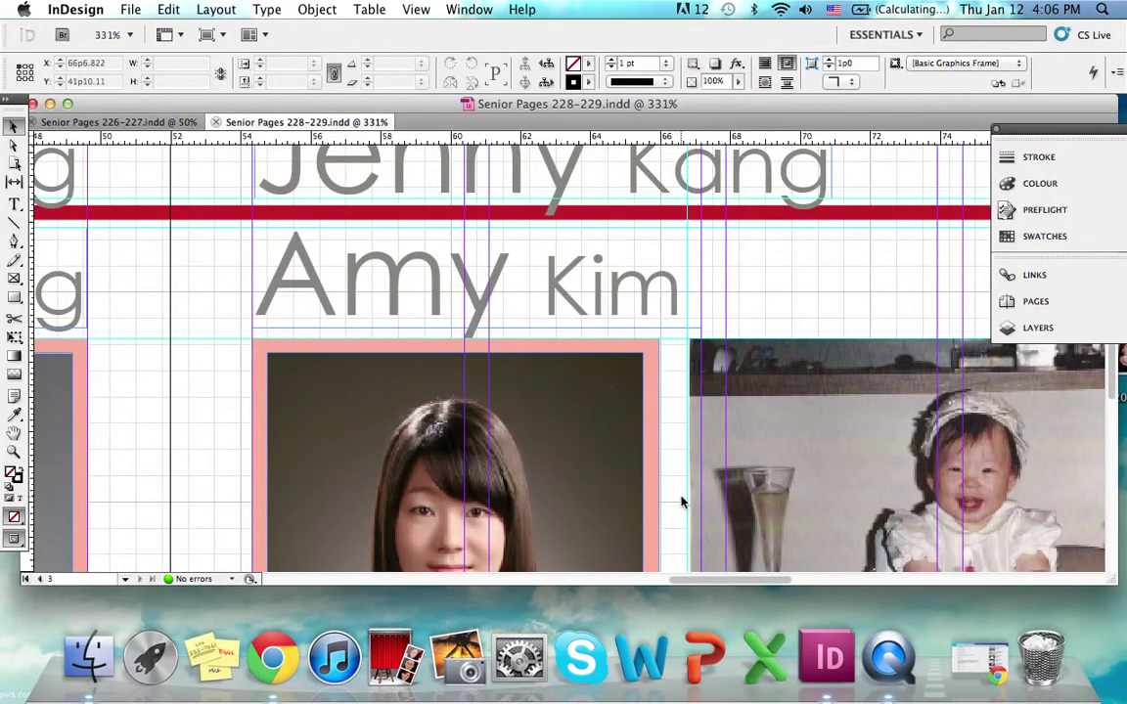
scroll(682, 327, down, 3)
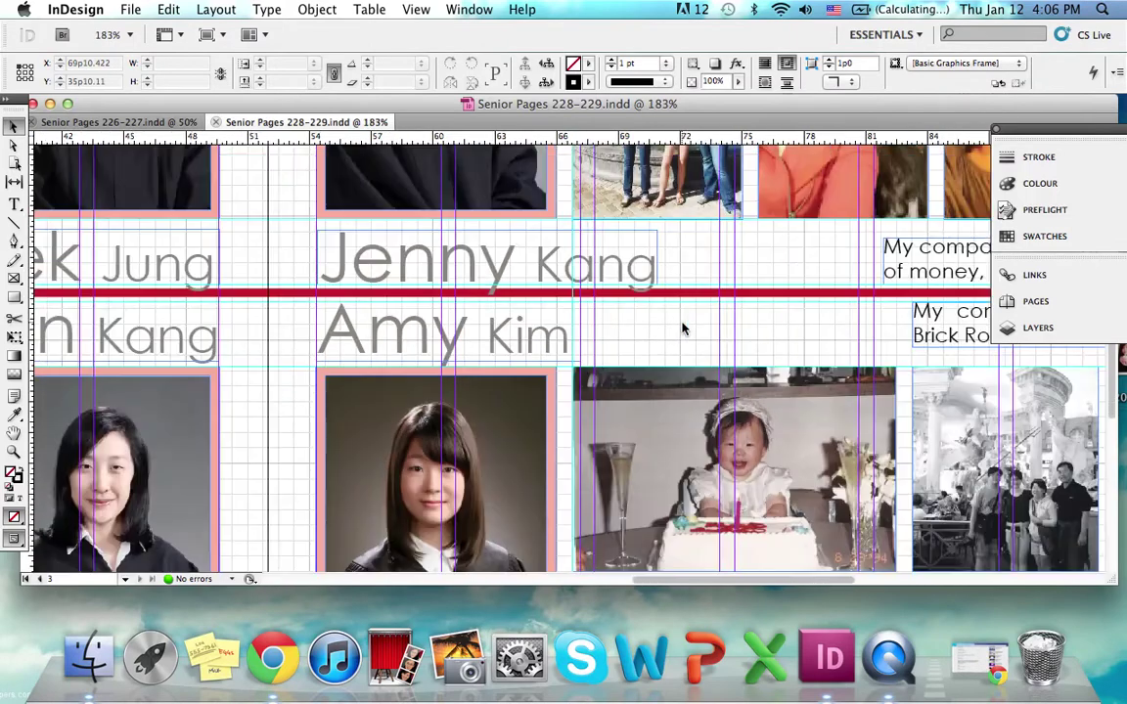
scroll(682, 327, down, 3)
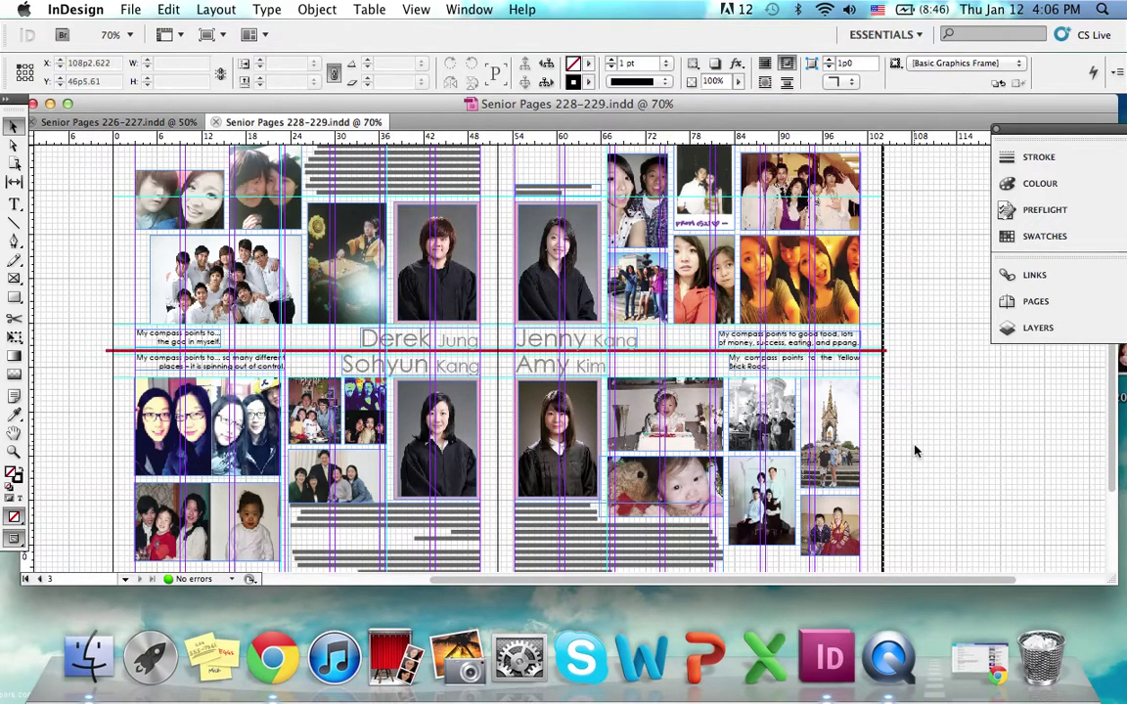
click(1051, 276)
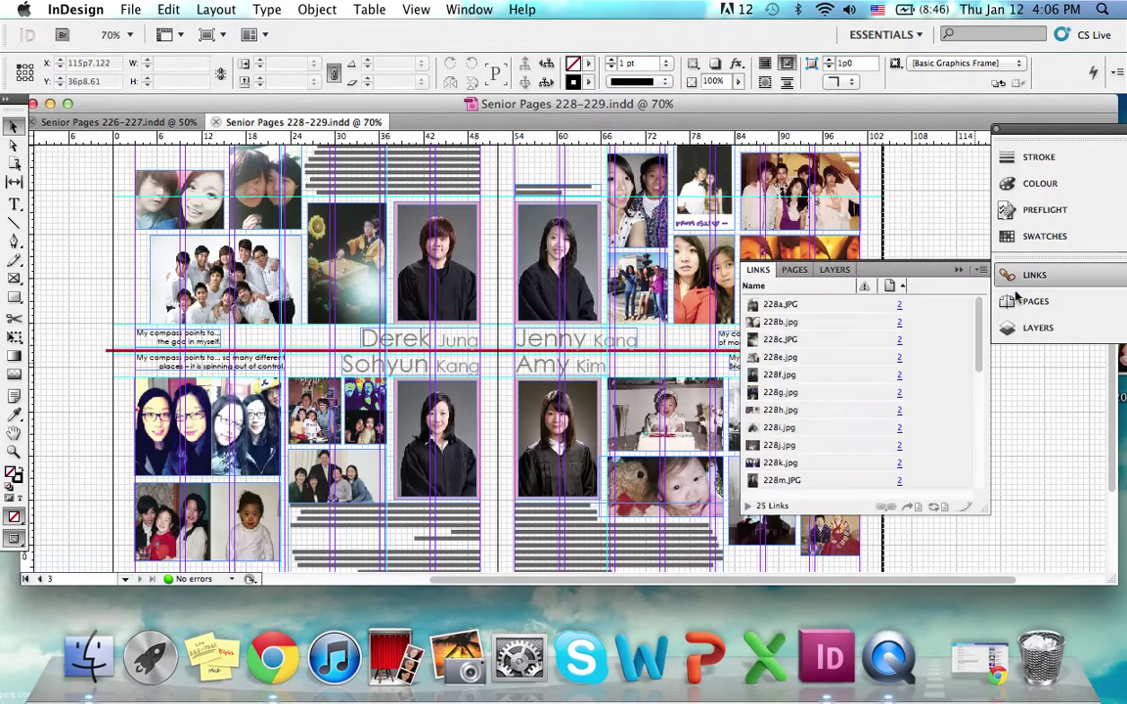
Move the Links panel over the spread and scroll its list through 229i.jpg
drag(900, 274, 800, 242)
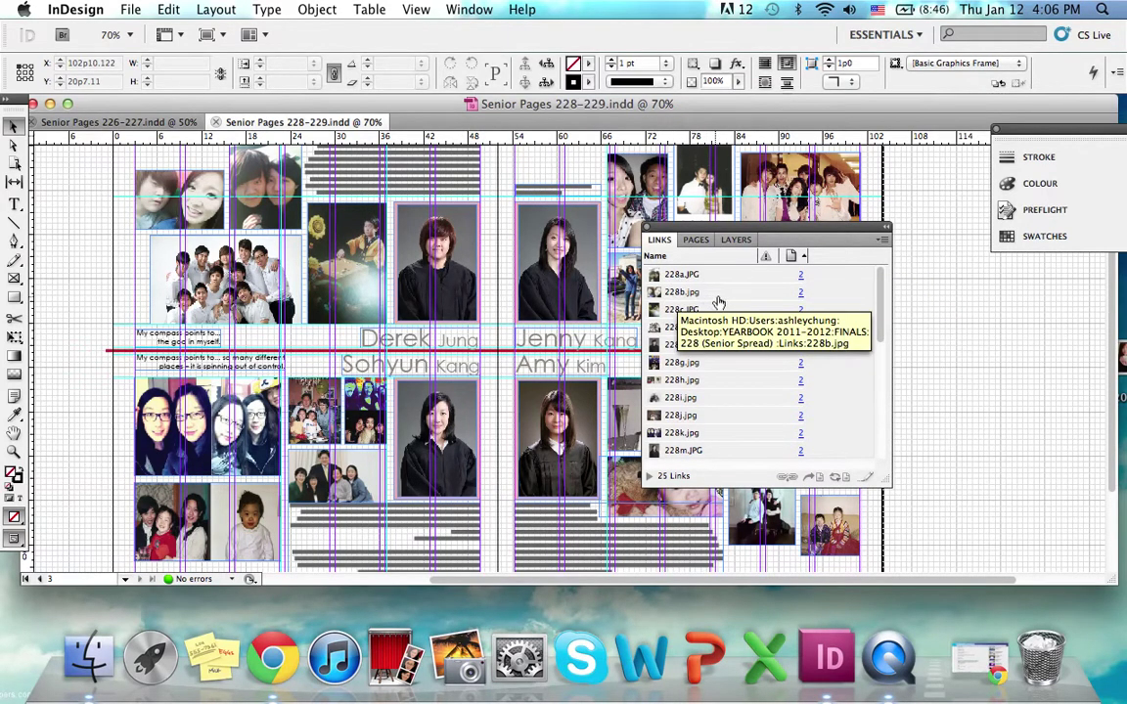
scroll(445, 416, down, 4)
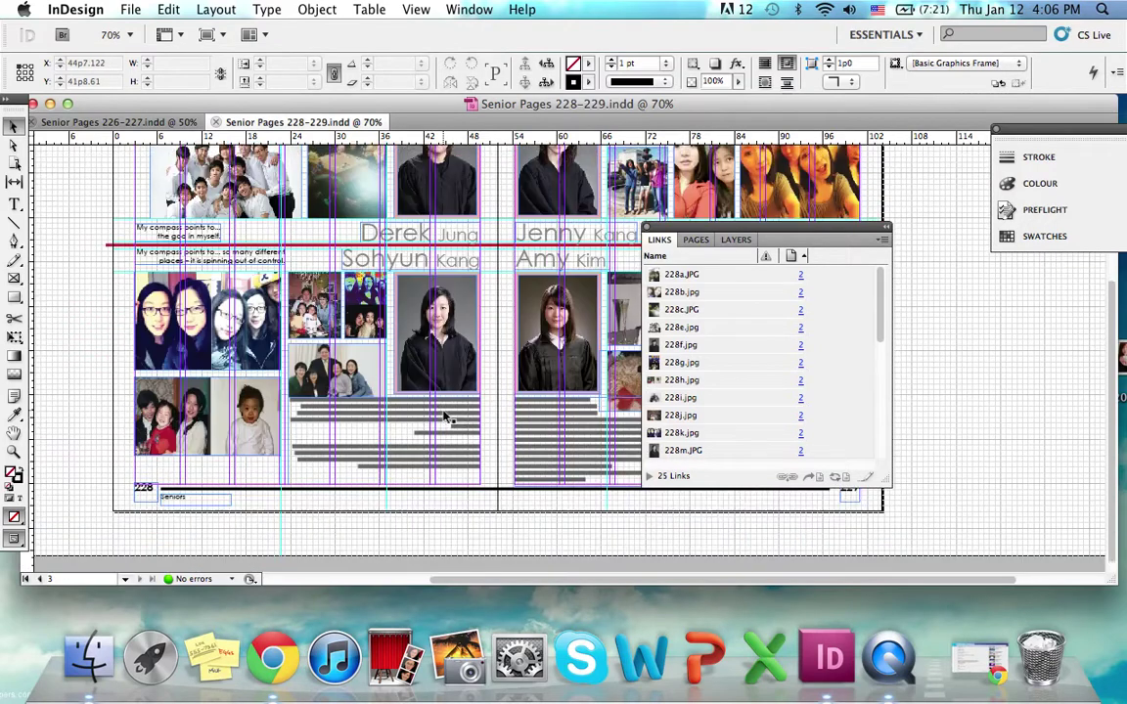
scroll(445, 416, up, 2)
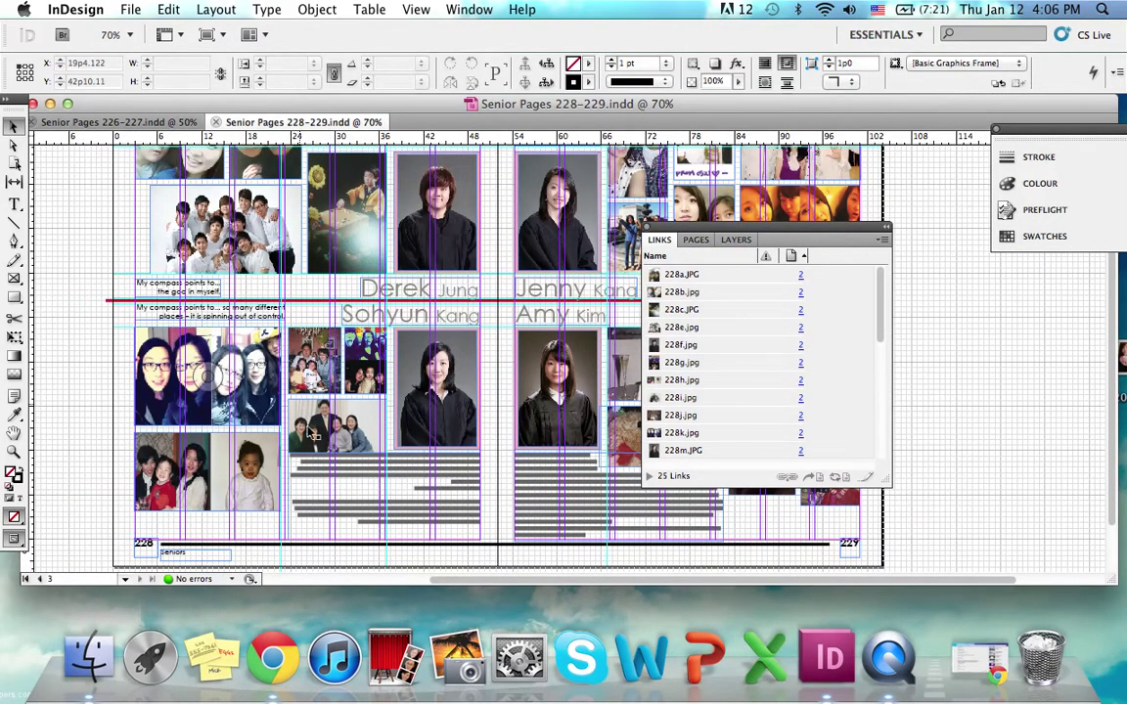
scroll(374, 423, right, 5)
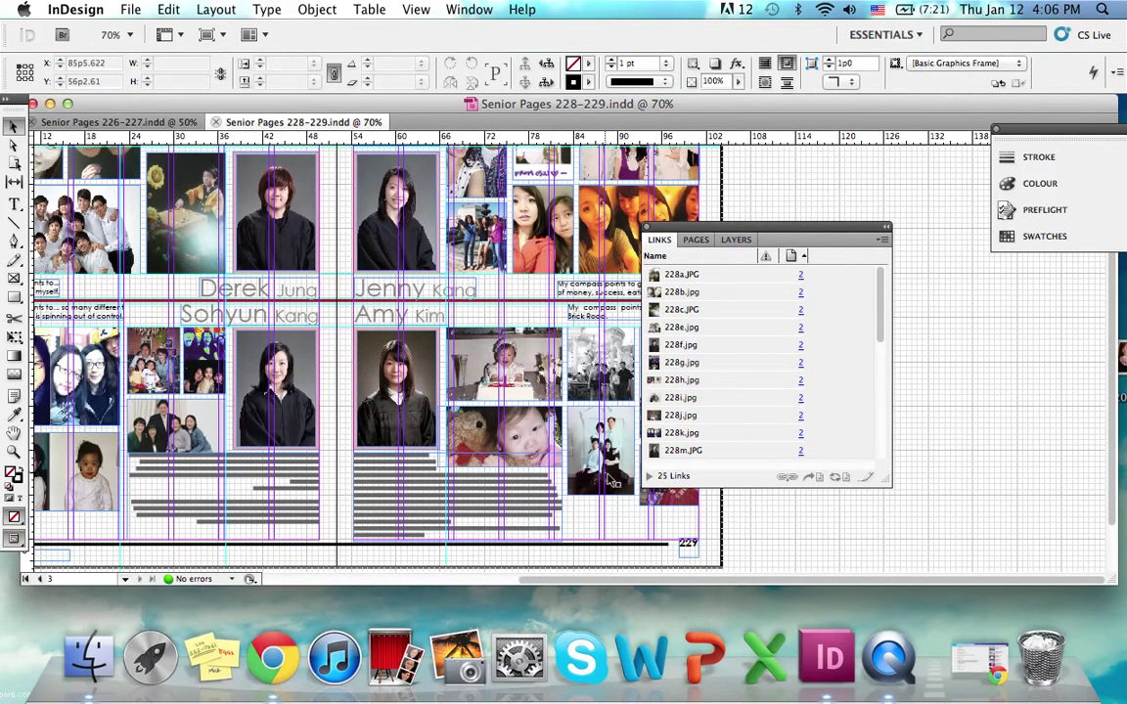
scroll(736, 403, down, 1)
scroll(735, 403, down, 5)
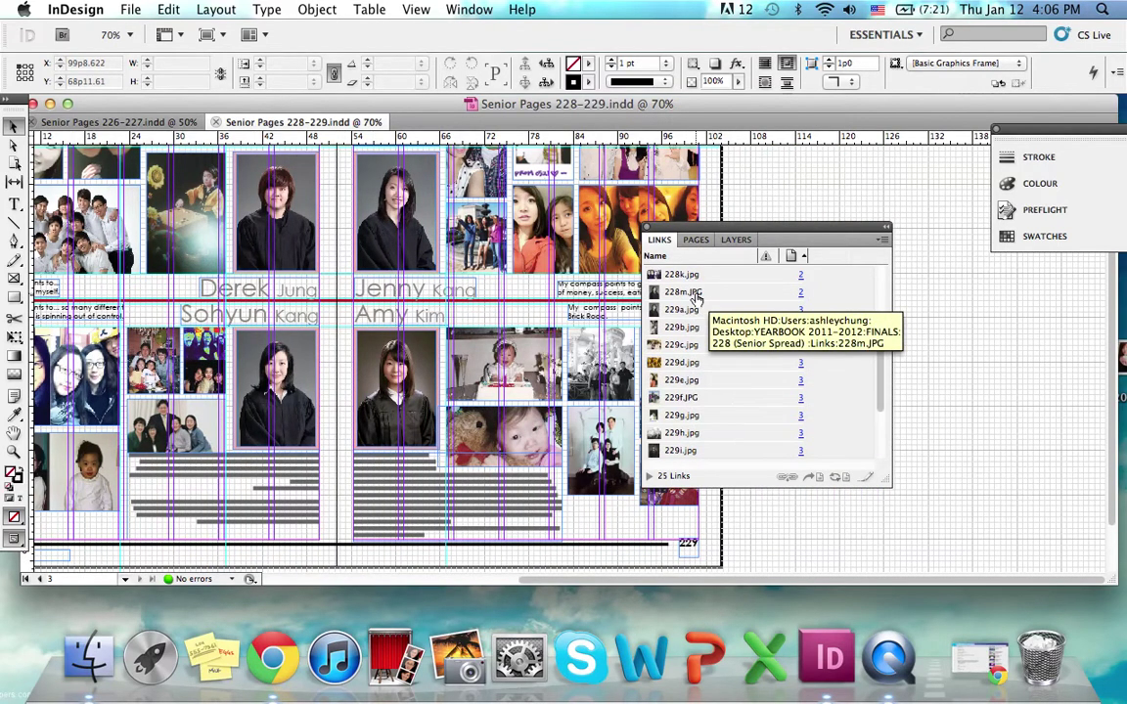
Collapse and re-dock the Links panel group, then check Preflight shows no errors
click(886, 232)
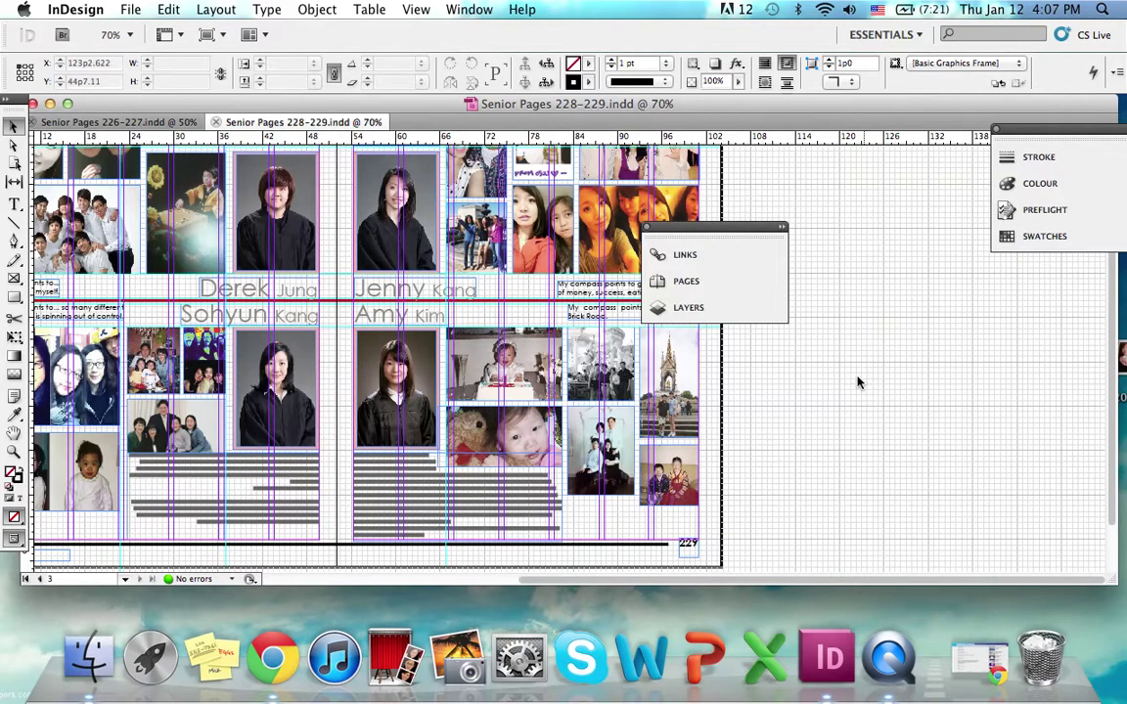
drag(720, 235, 1052, 259)
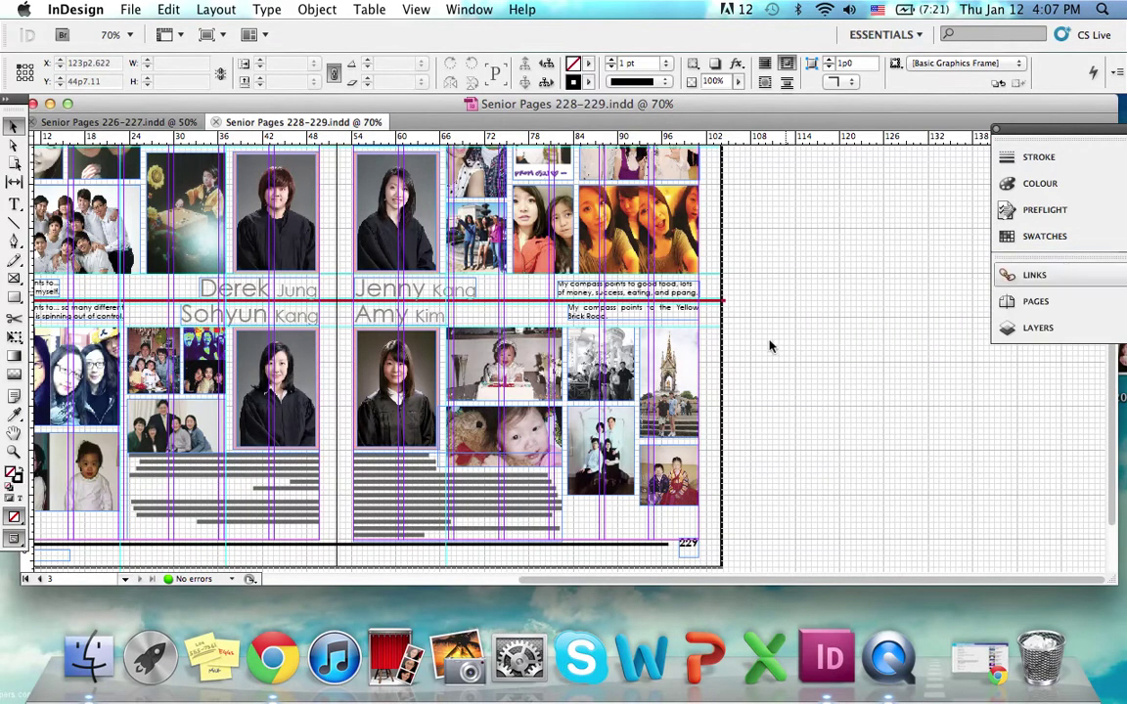
scroll(683, 309, left, 5)
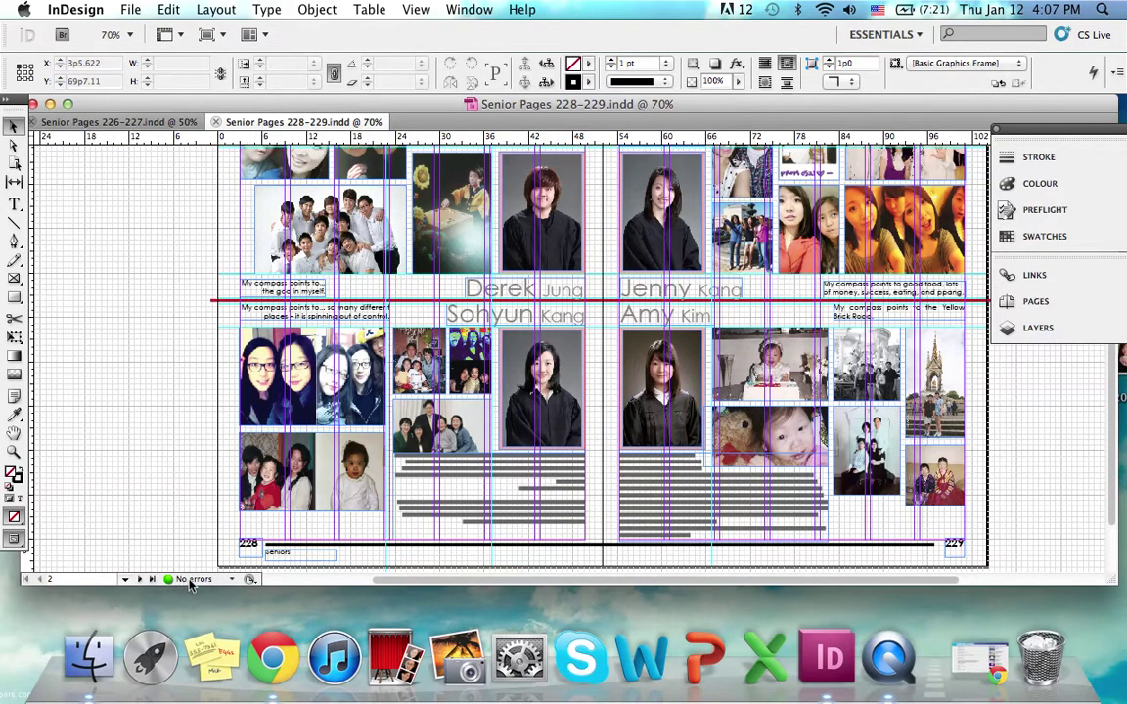
double_click(190, 579)
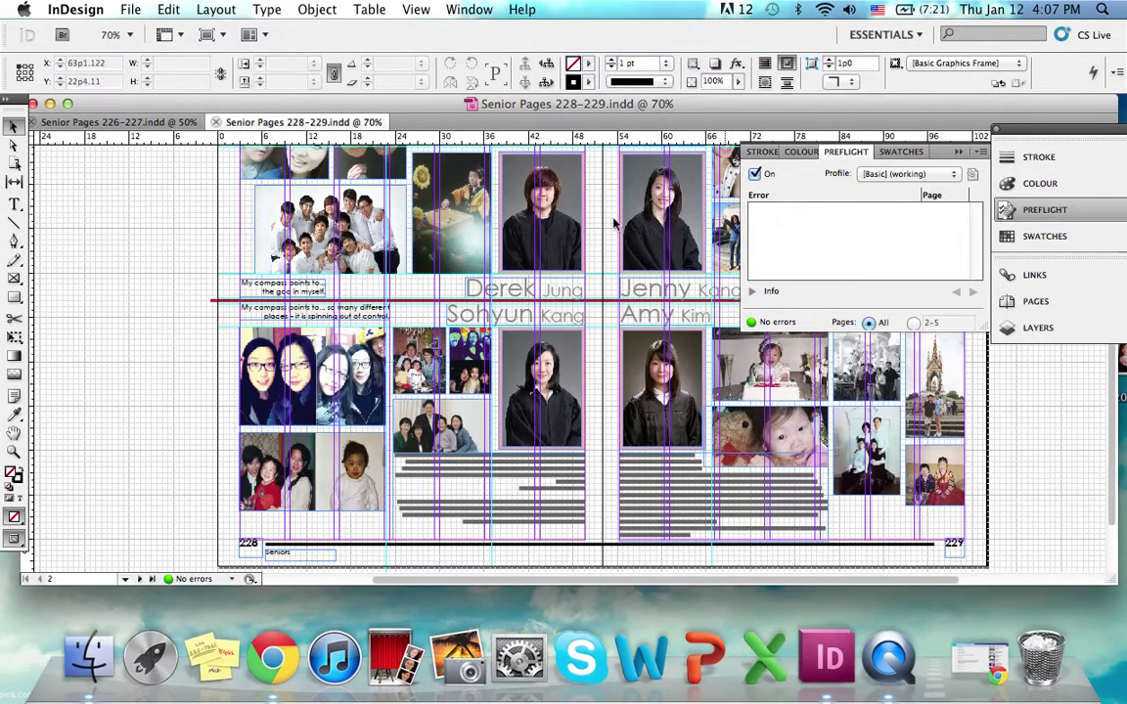
click(561, 199)
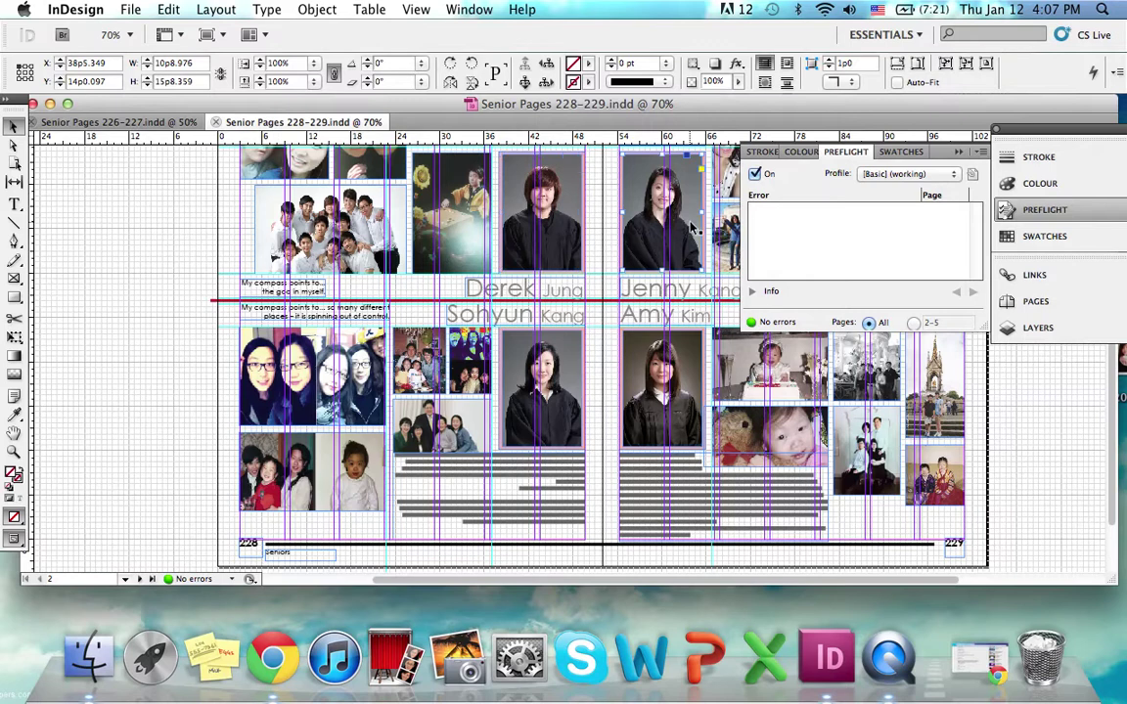
click(555, 358)
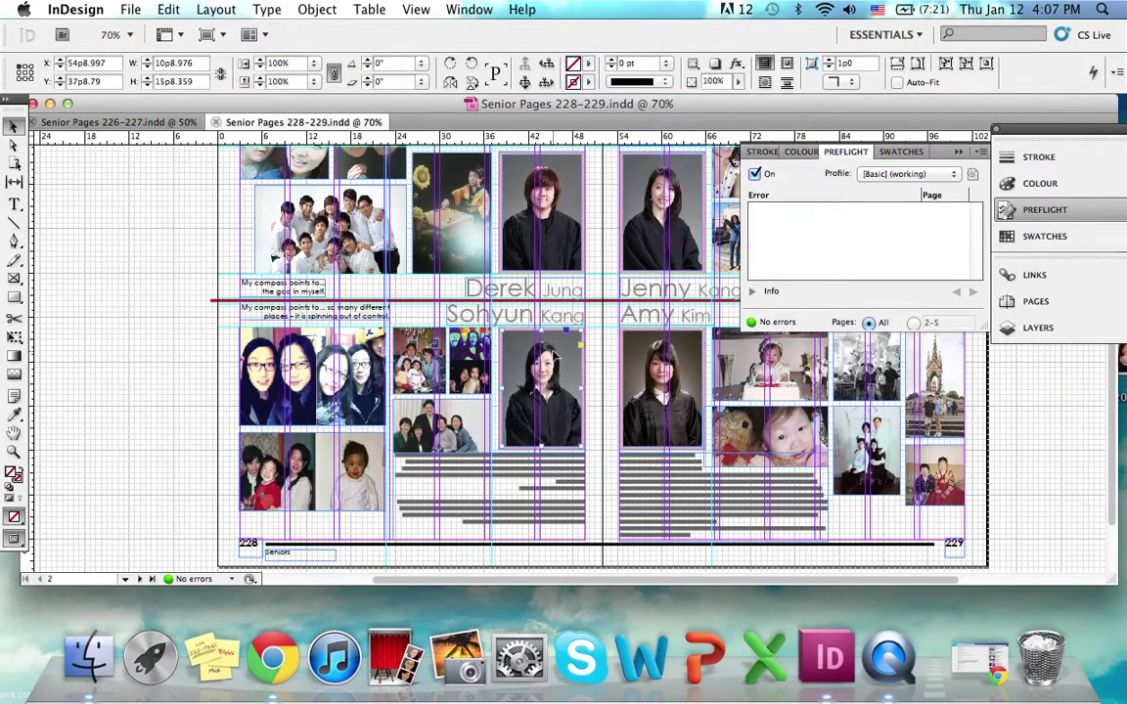
click(753, 430)
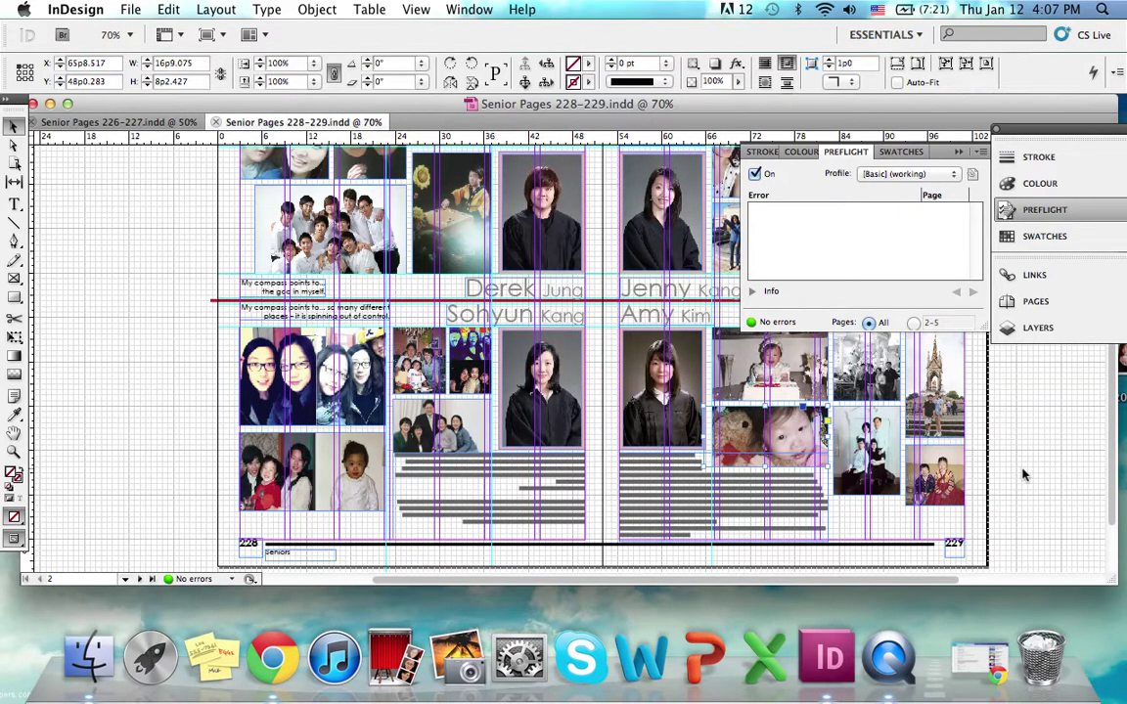
scroll(1078, 442, right, 3)
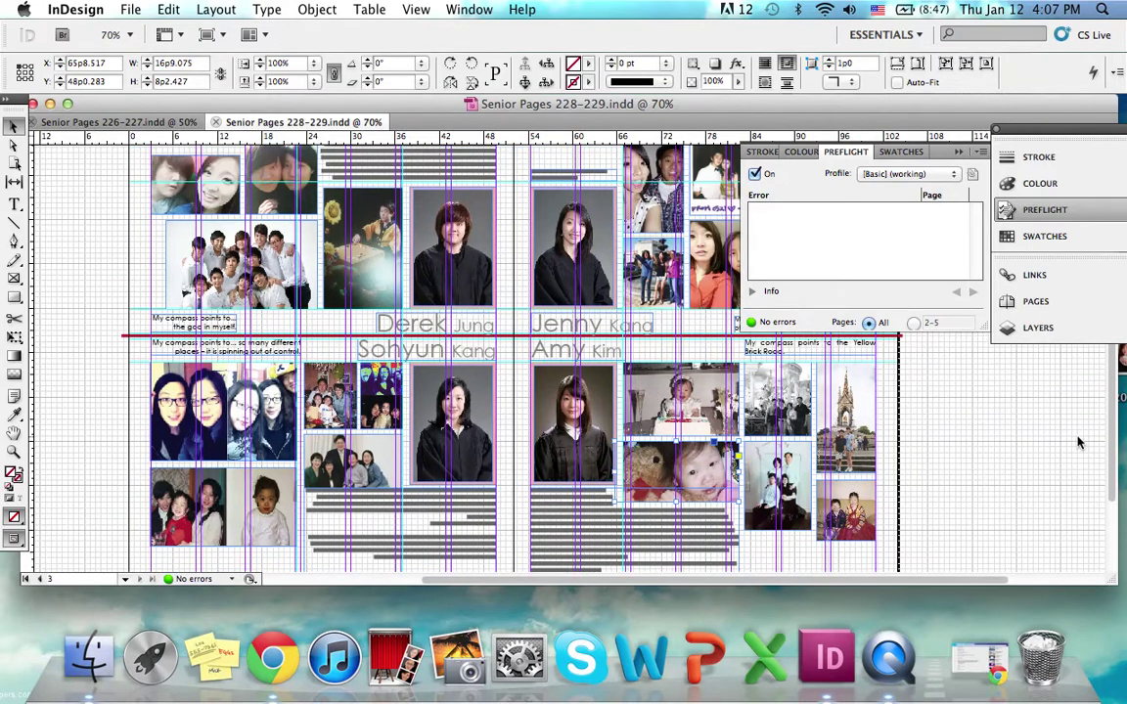
scroll(1078, 442, down, 2)
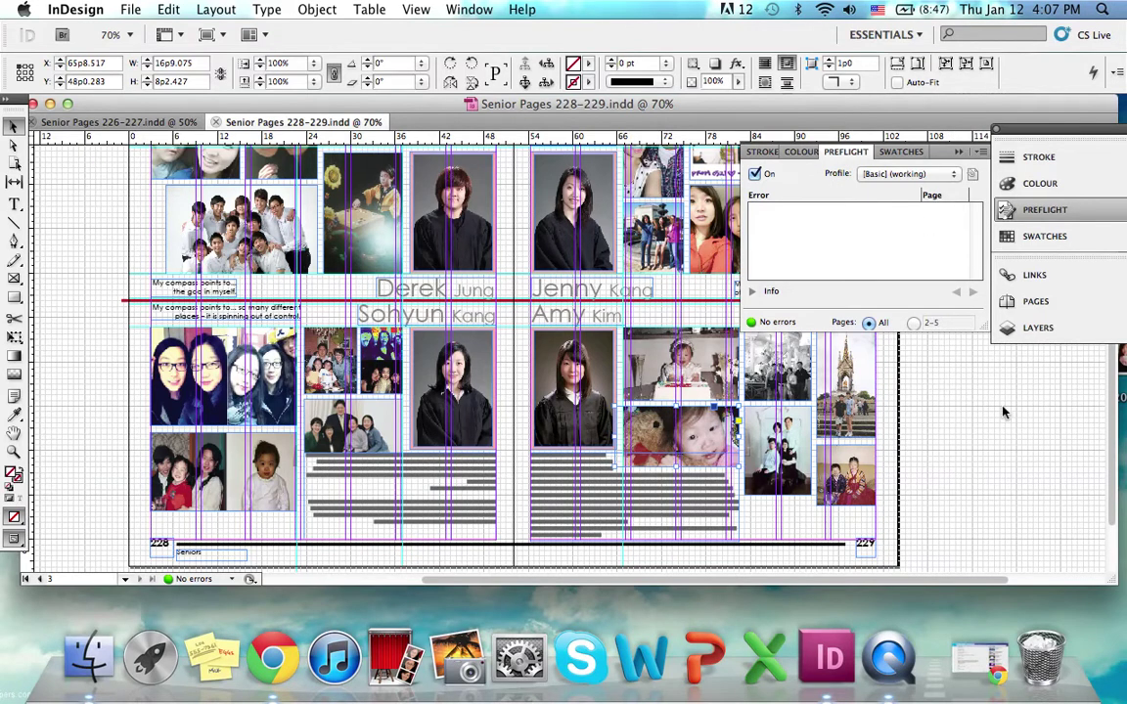
click(130, 10)
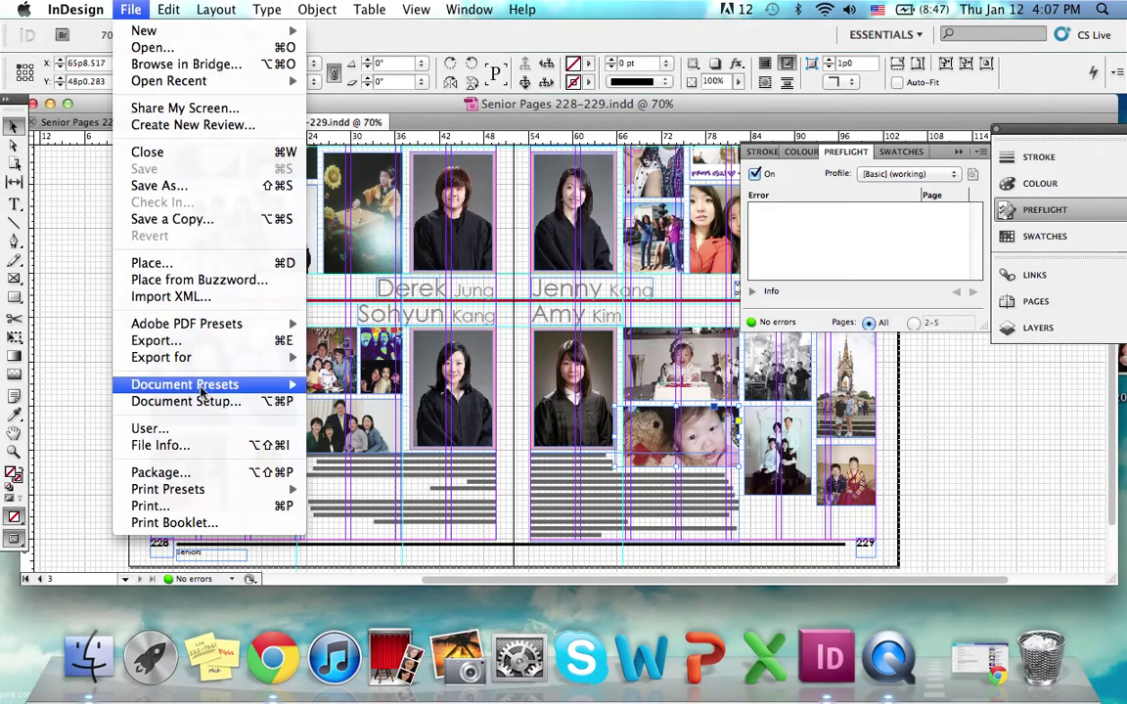
Package the spread with fonts into Desktop folder '228-229 (Senior Spread)', then minimize the window
click(192, 475)
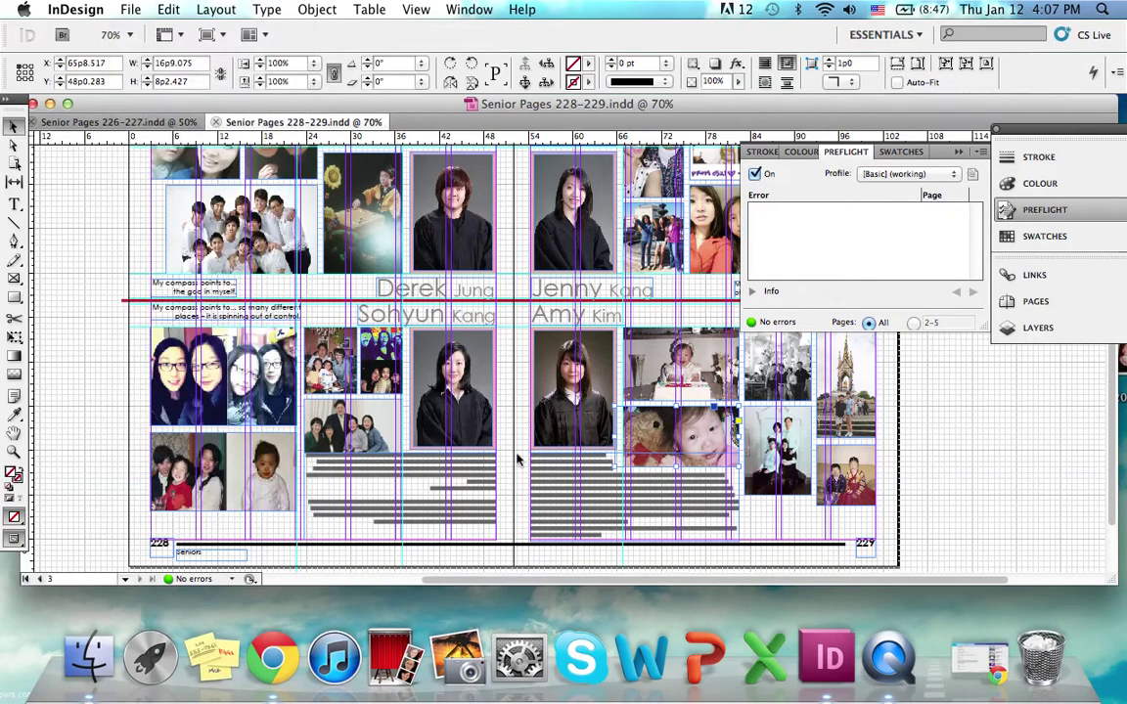
click(743, 512)
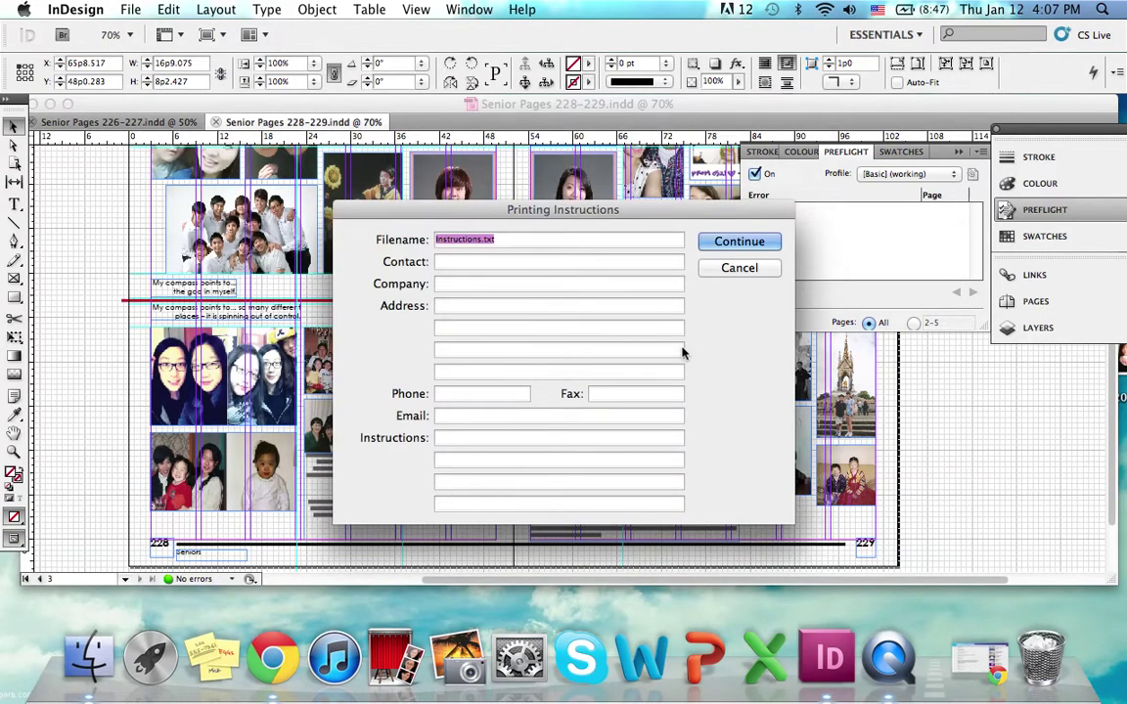
click(739, 247)
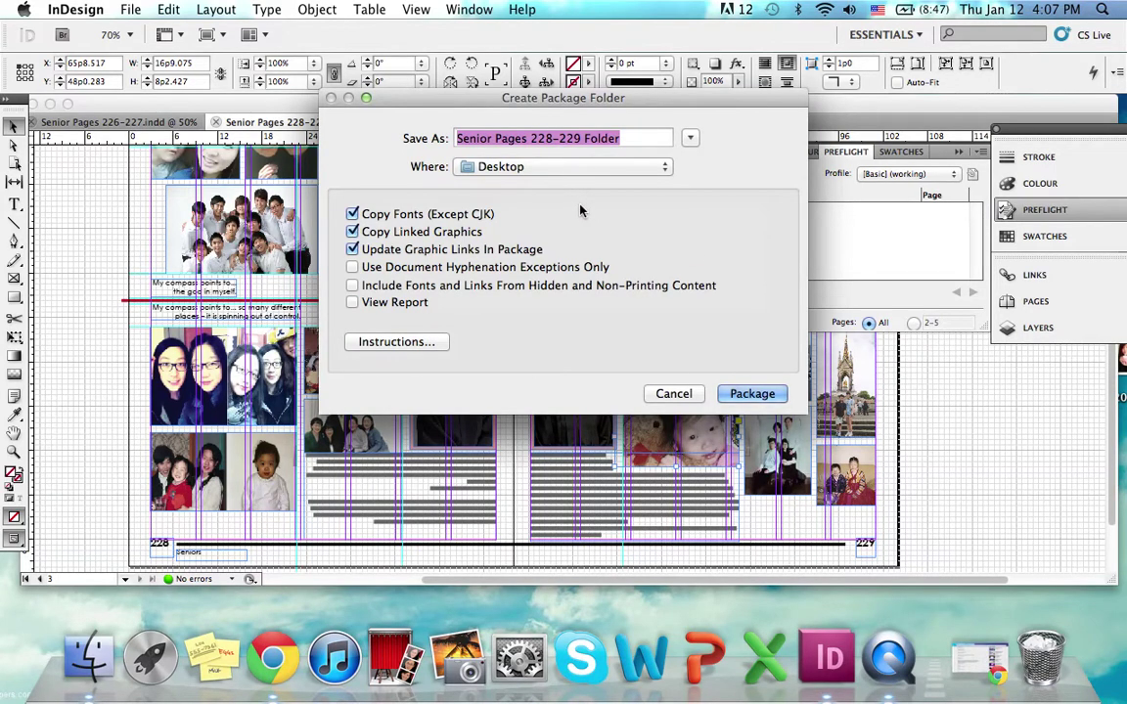
text(228-)
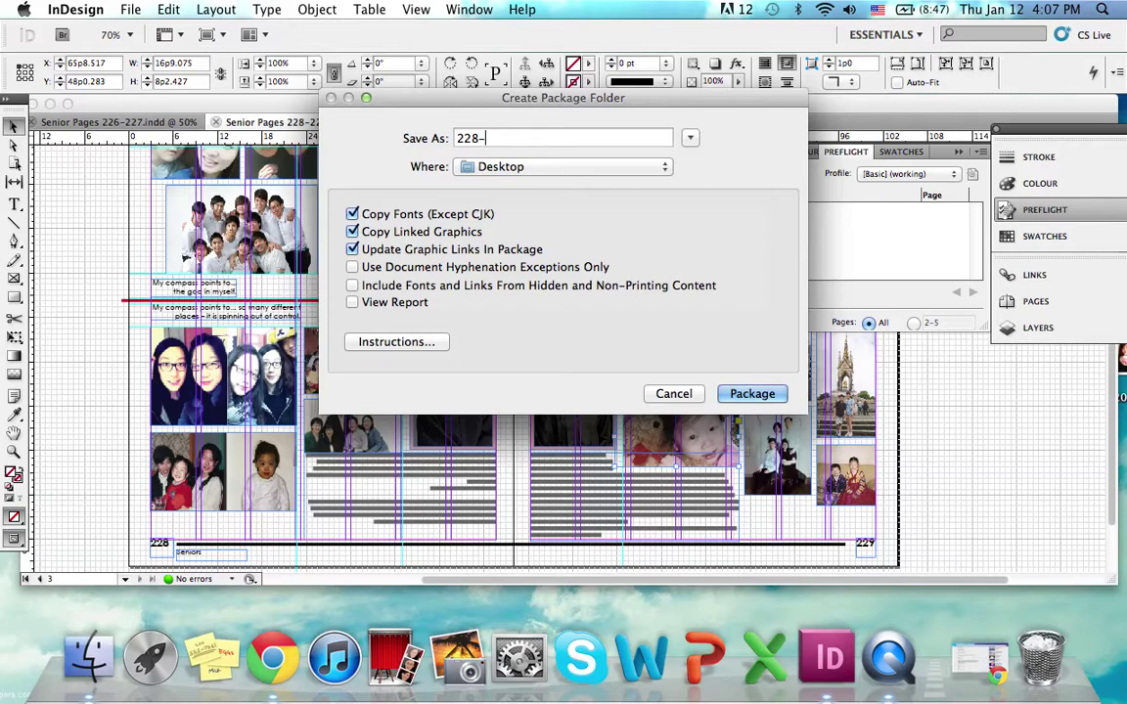
text(229 (Senior Spread))
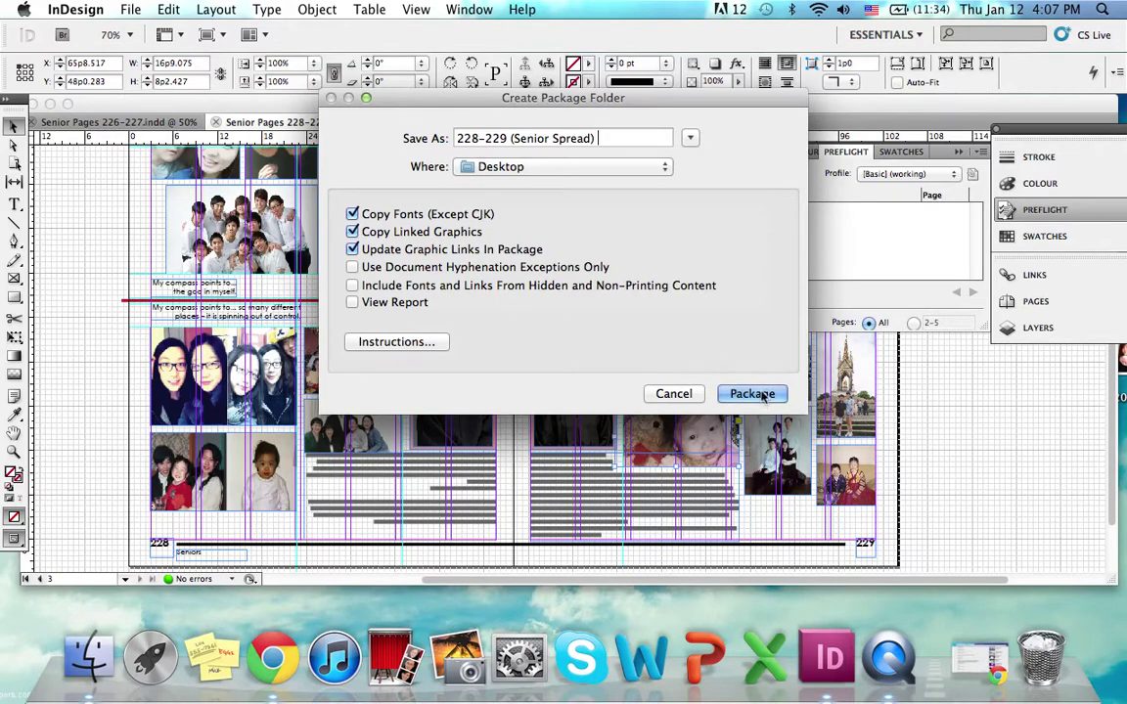
click(751, 393)
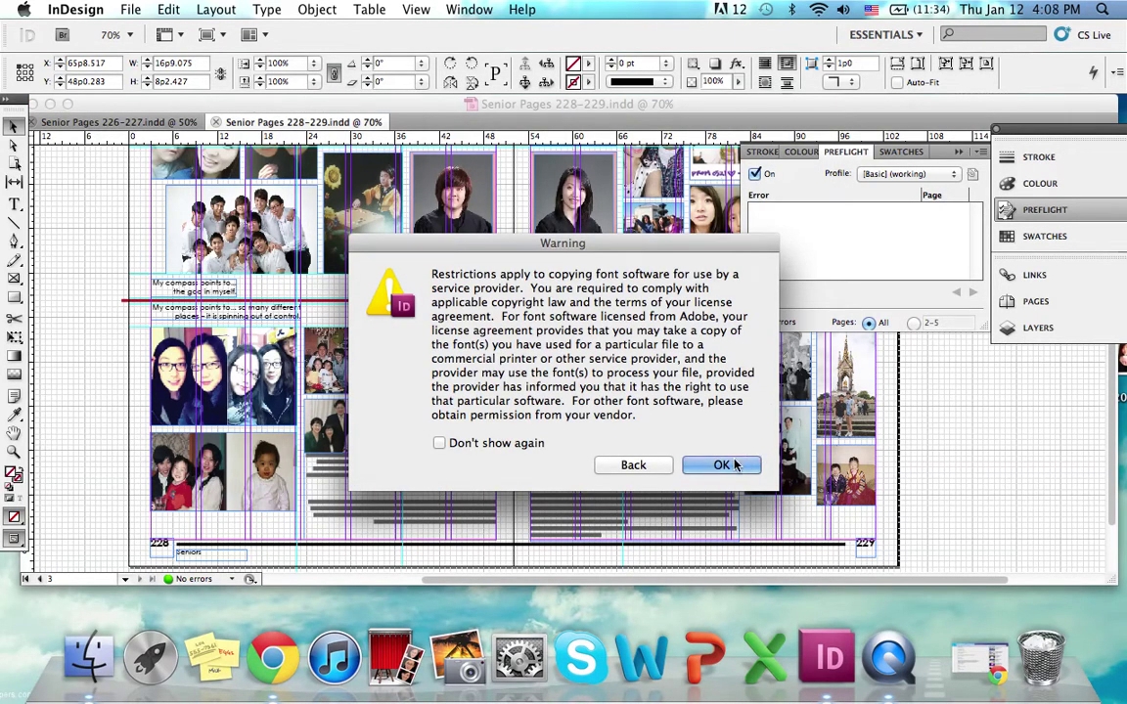
click(755, 460)
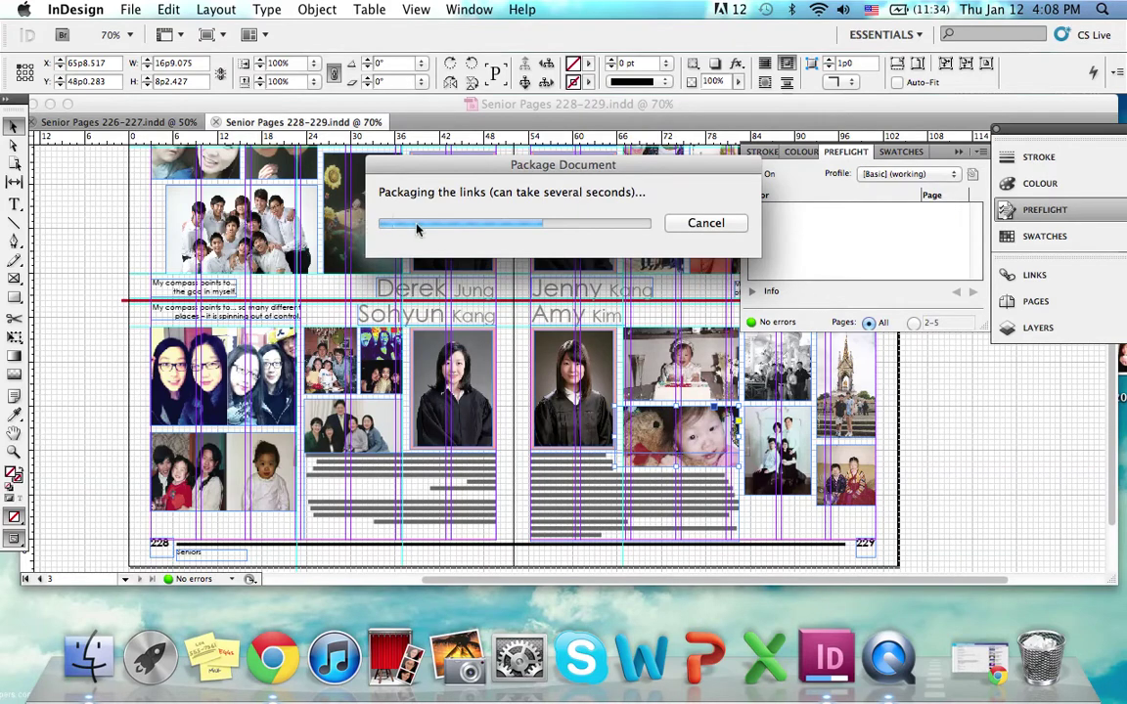
click(49, 104)
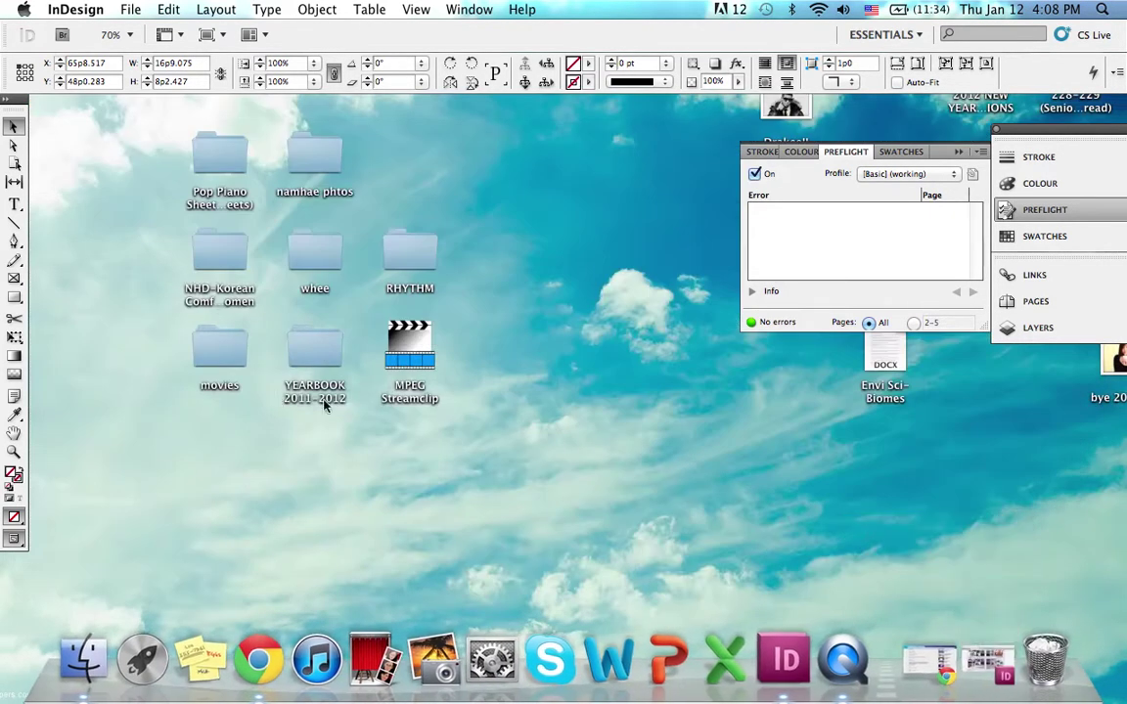
Open the 228-229 (Senior Spread) folder and browse Document fonts, Instructions.txt, Links and the .indd
click(634, 459)
drag(1053, 65, 545, 265)
double_click(534, 259)
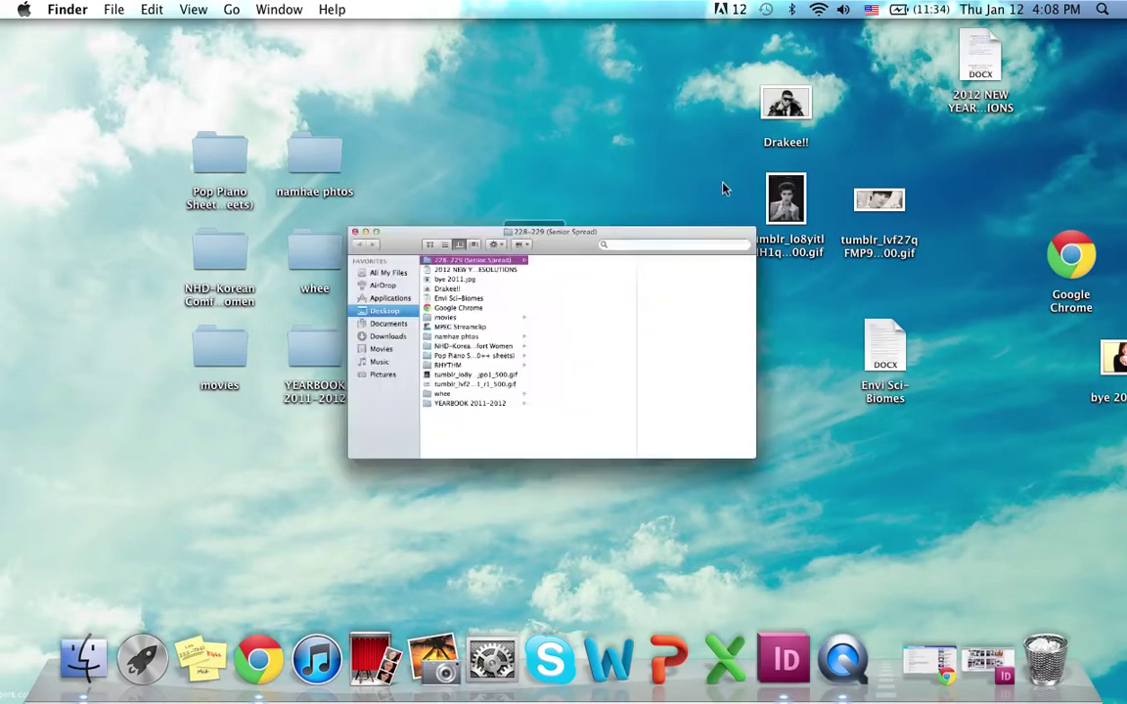
key(Right)
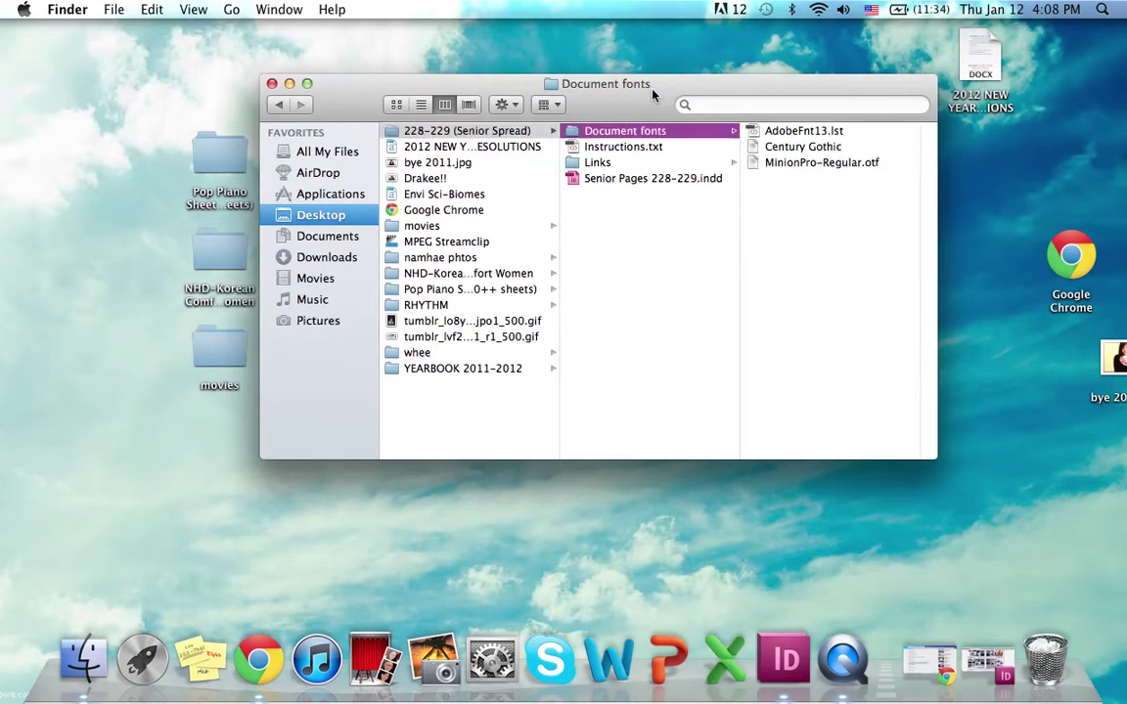
key(Down)
key(Down)
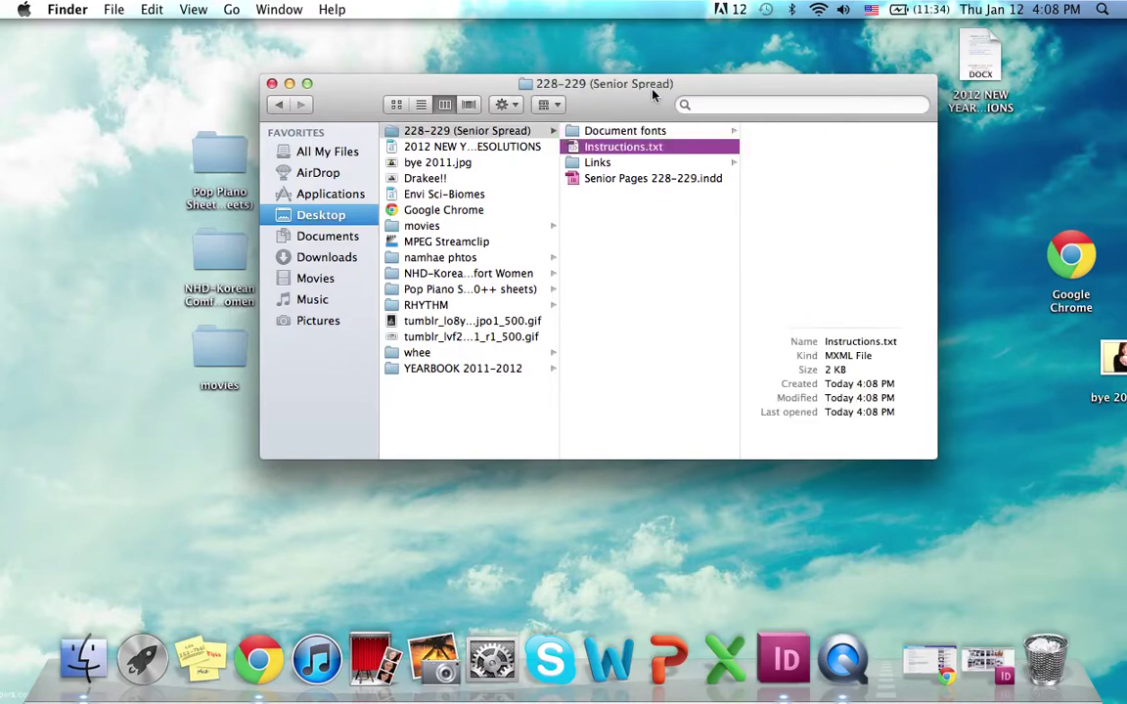
key(Right)
key(Down)
key(Down)
key(Down)
key(Down)
key(Down)
key(Down)
key(Down)
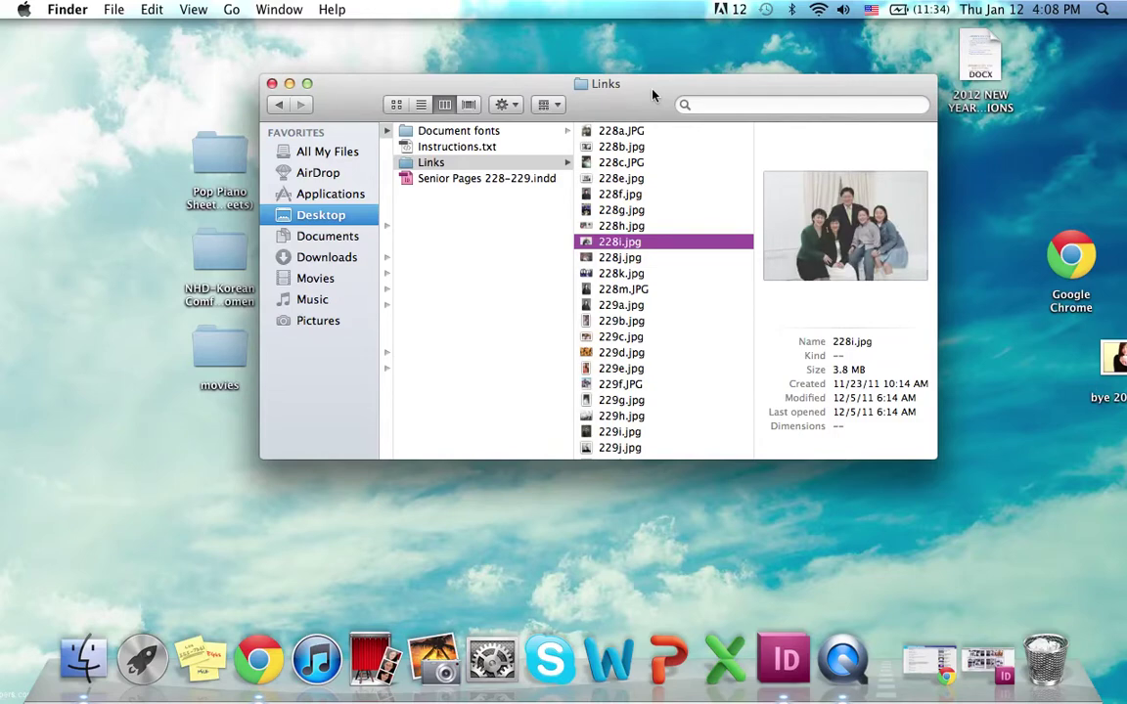
key(Left)
key(Down)
Reposition and resize the Finder window, then open the packaged Senior Pages 228-229.indd
drag(647, 115, 545, 115)
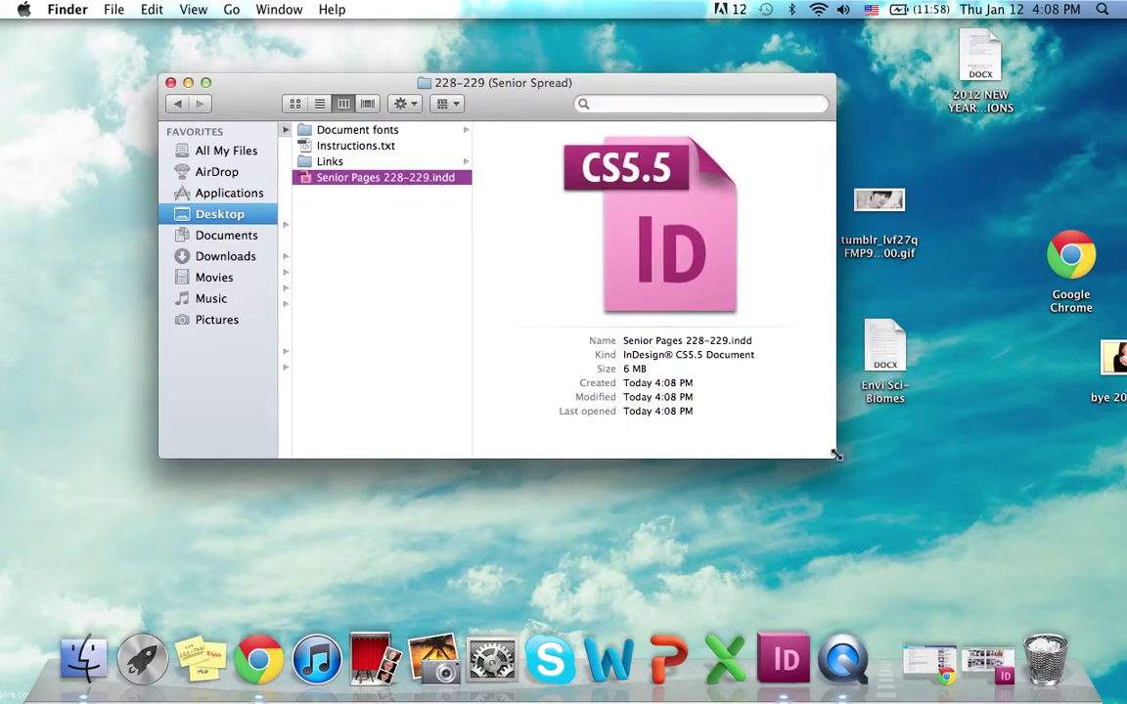
mouse_move(833, 457)
mouse_down()
mouse_move(887, 483)
mouse_move(842, 474)
mouse_up()
scroll(415, 270, left, 1)
scroll(414, 270, right, 1)
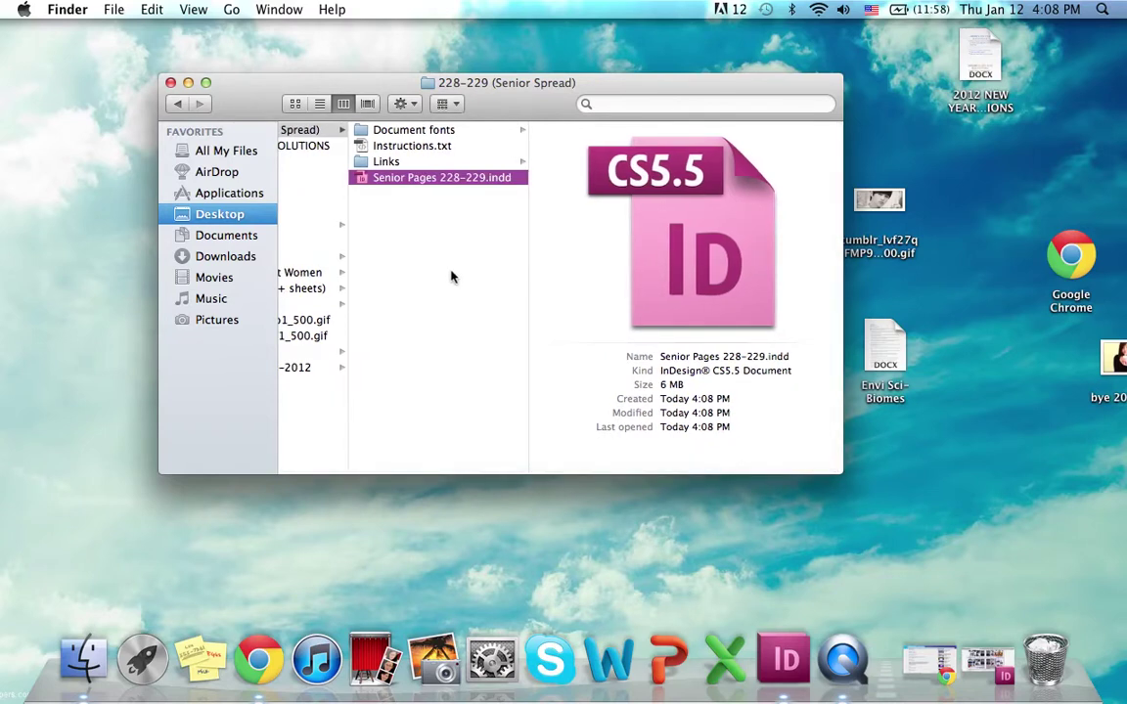
double_click(448, 179)
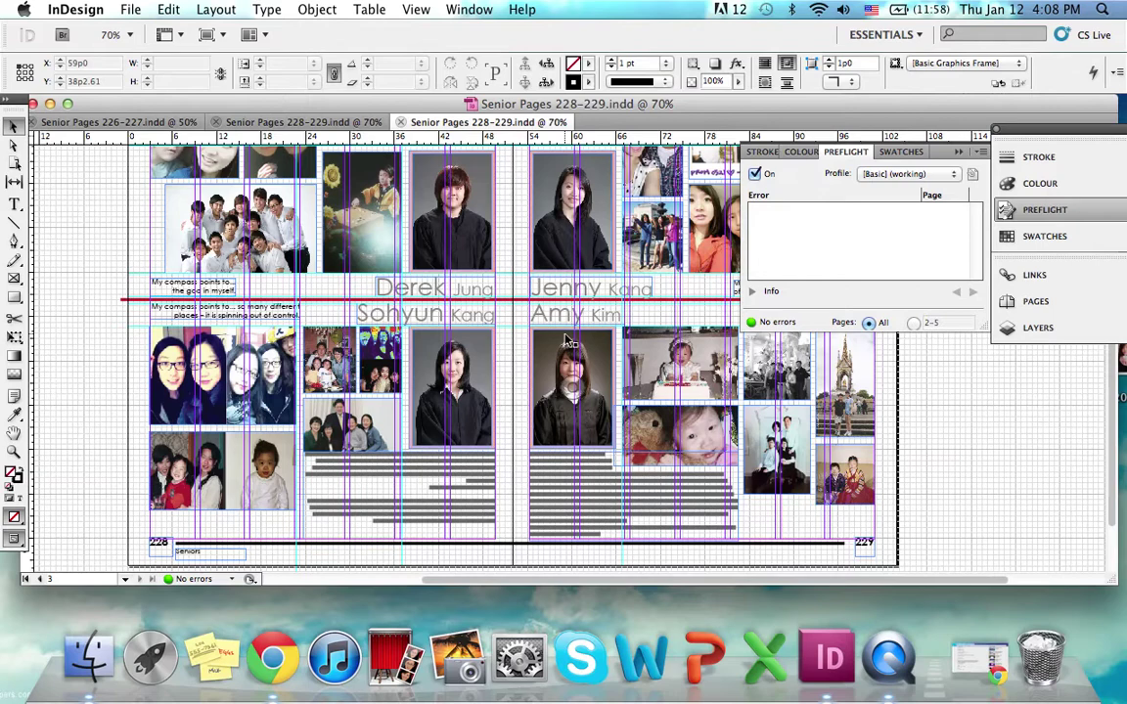
Move the selfie group photo to the top right of the spread on page 229
scroll(506, 418, right, 5)
scroll(391, 391, left, 5)
drag(238, 340, 641, 165)
scroll(669, 345, up, 3)
scroll(668, 345, down, 3)
scroll(668, 344, up, 3)
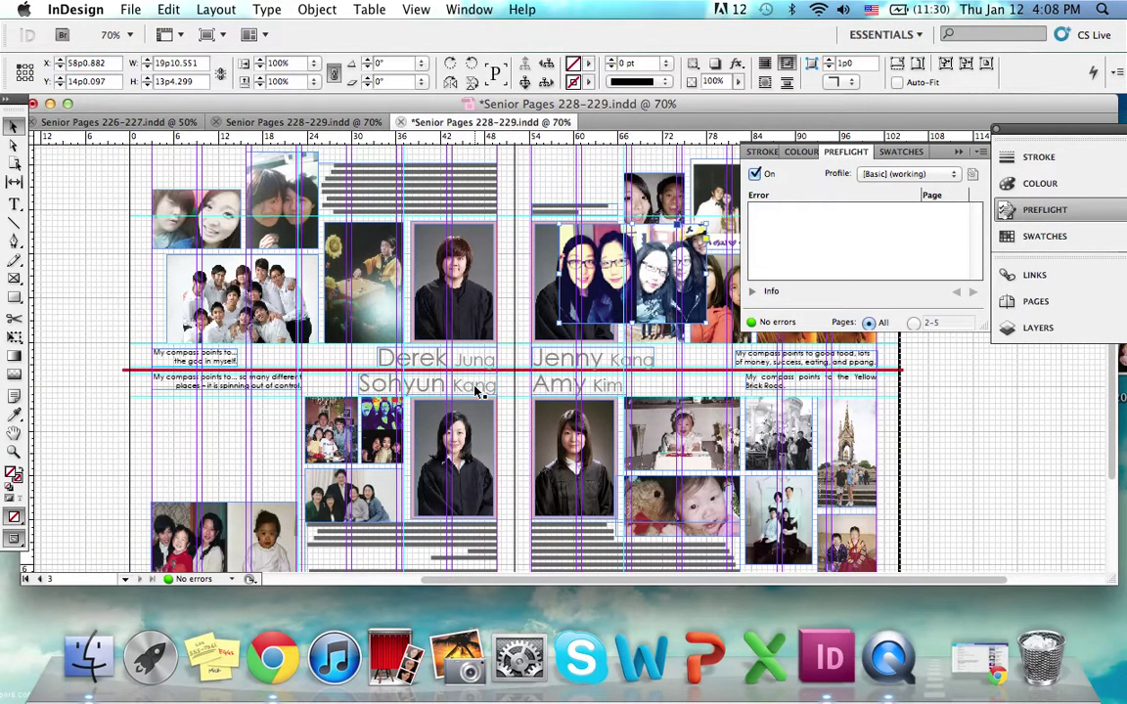
Save the packaged copy and close its document
click(130, 10)
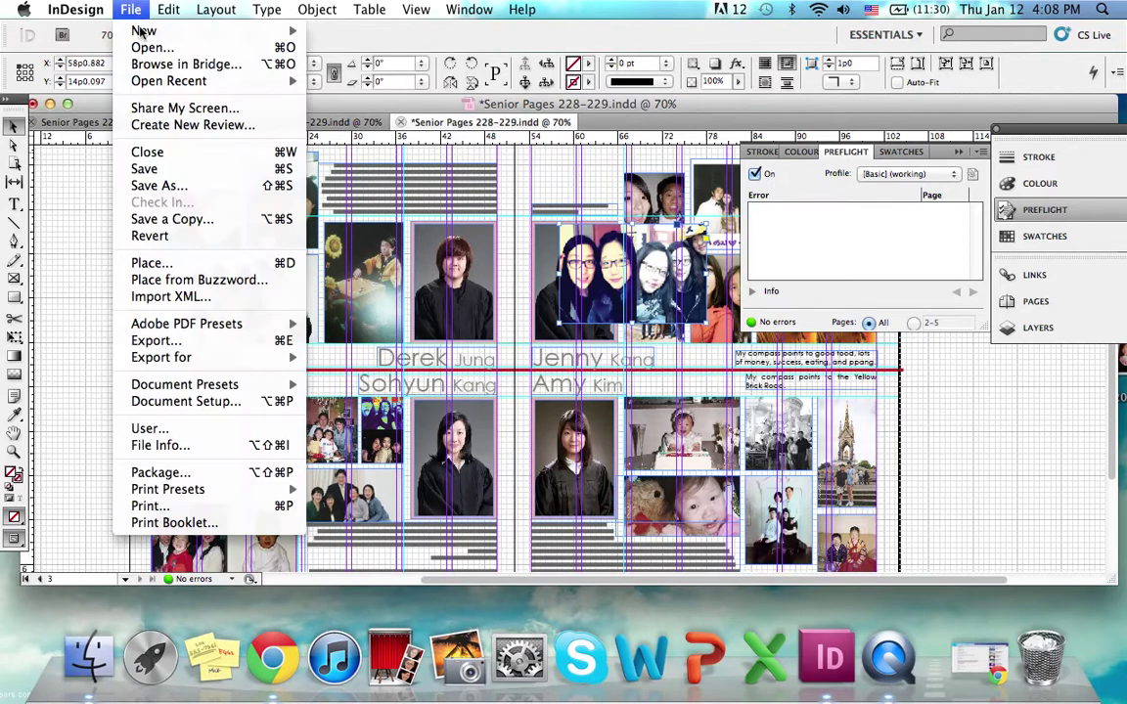
click(174, 171)
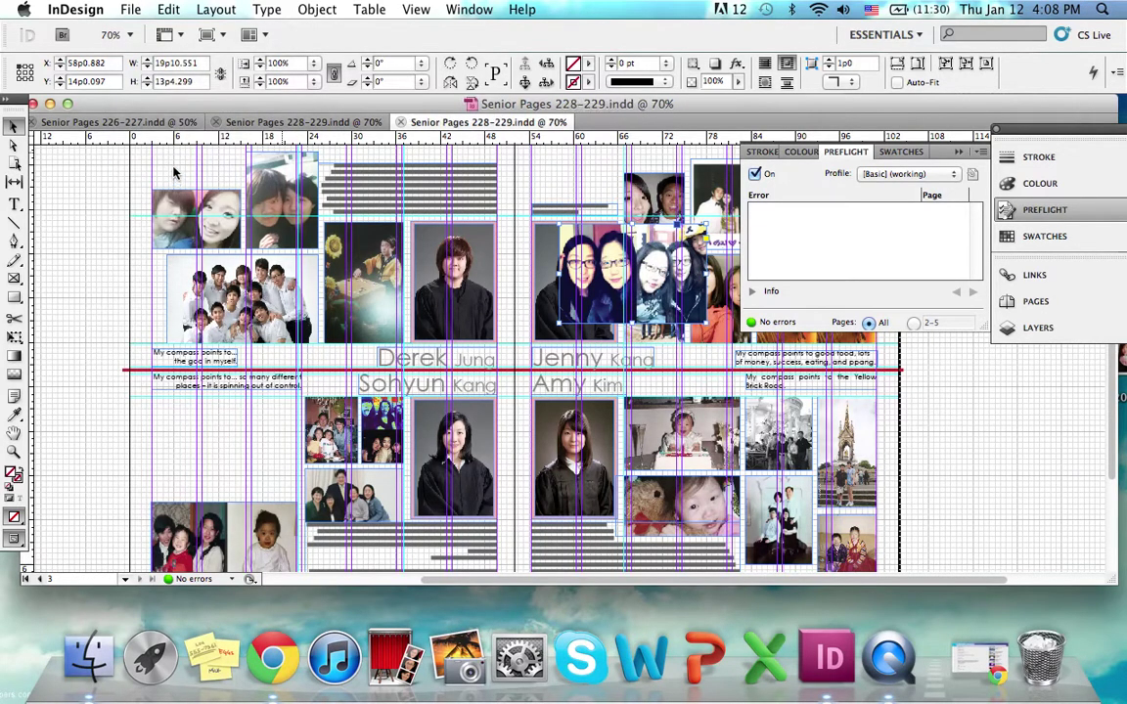
click(400, 122)
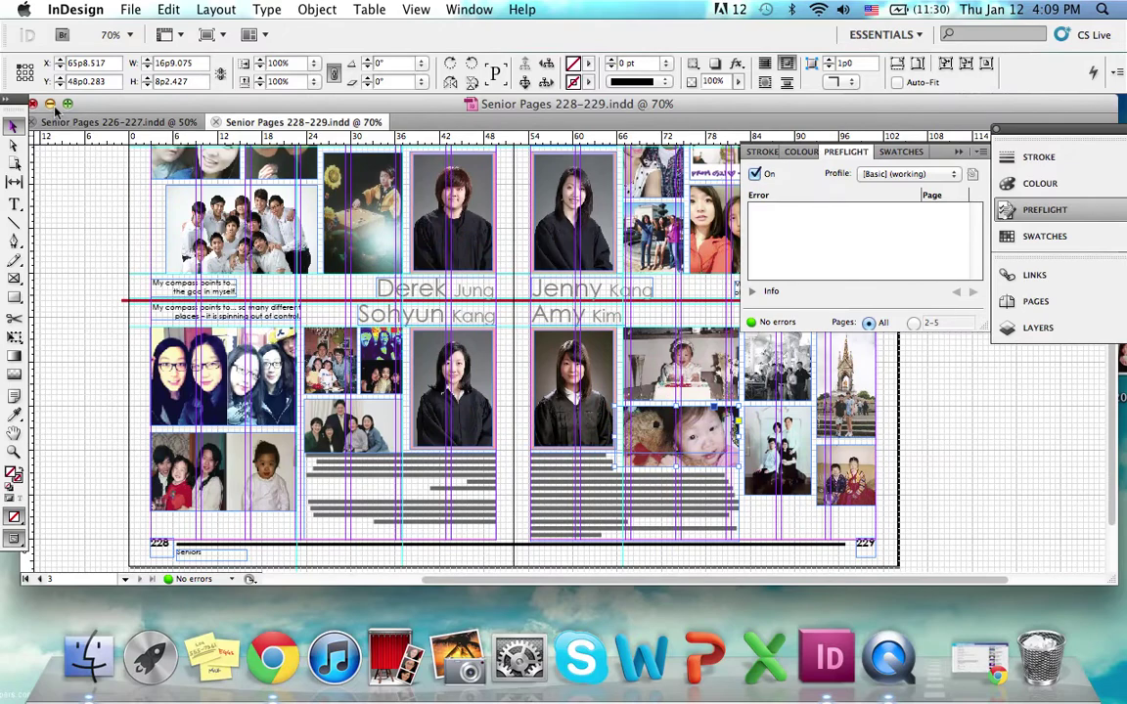
Return to Finder and reopen the packaged Senior Pages 228-229.indd in InDesign
click(50, 103)
click(663, 186)
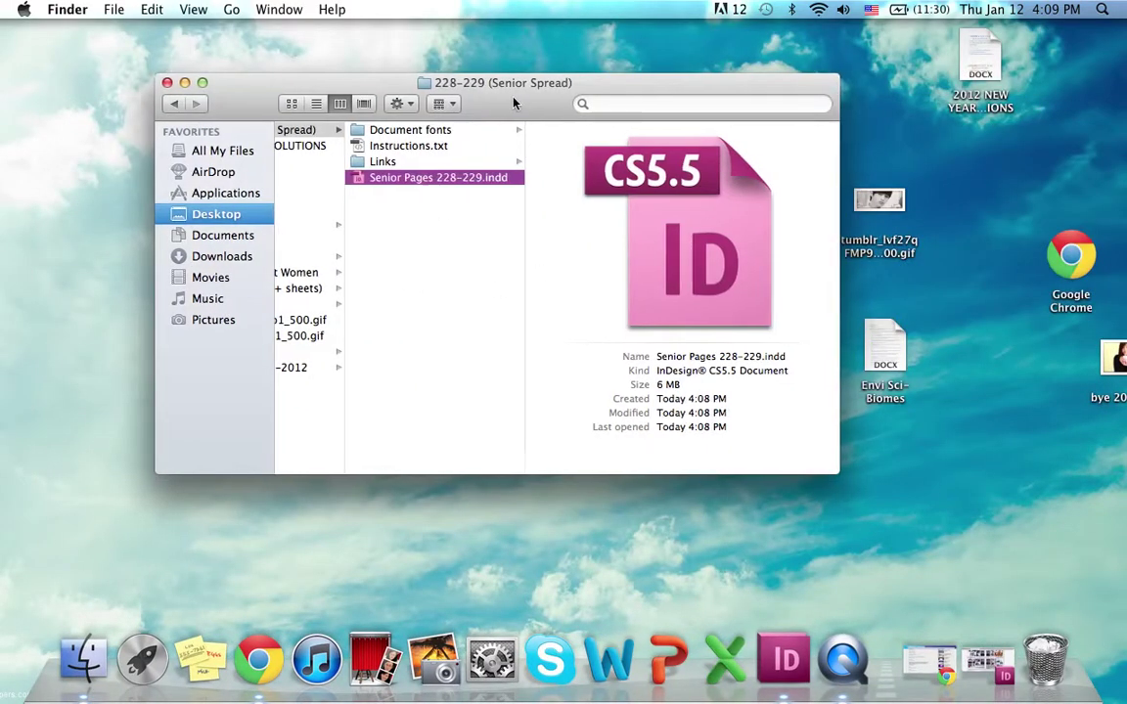
drag(516, 97, 453, 98)
double_click(384, 181)
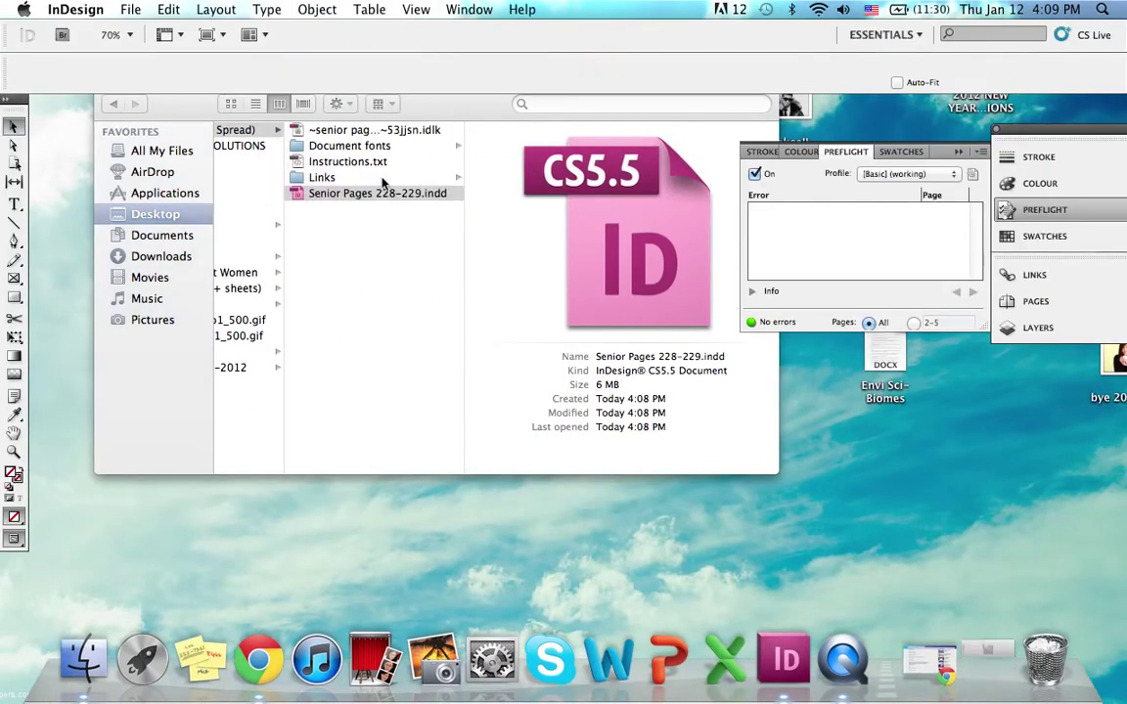